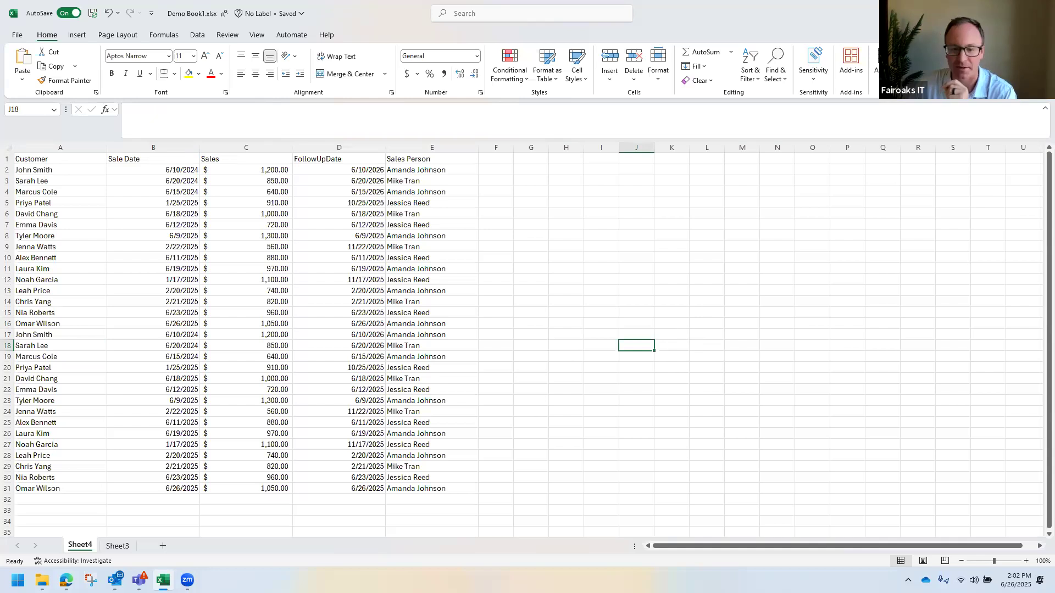
Step: Look over the full sales data range A1:E31, from the header row to the last record
click(718, 302)
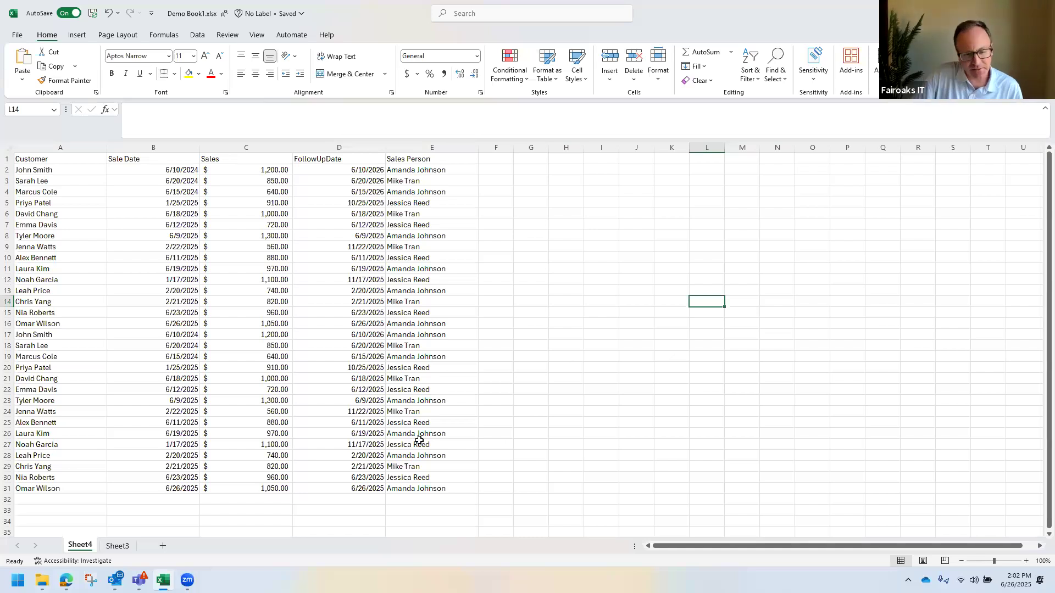
drag(417, 486, 65, 167)
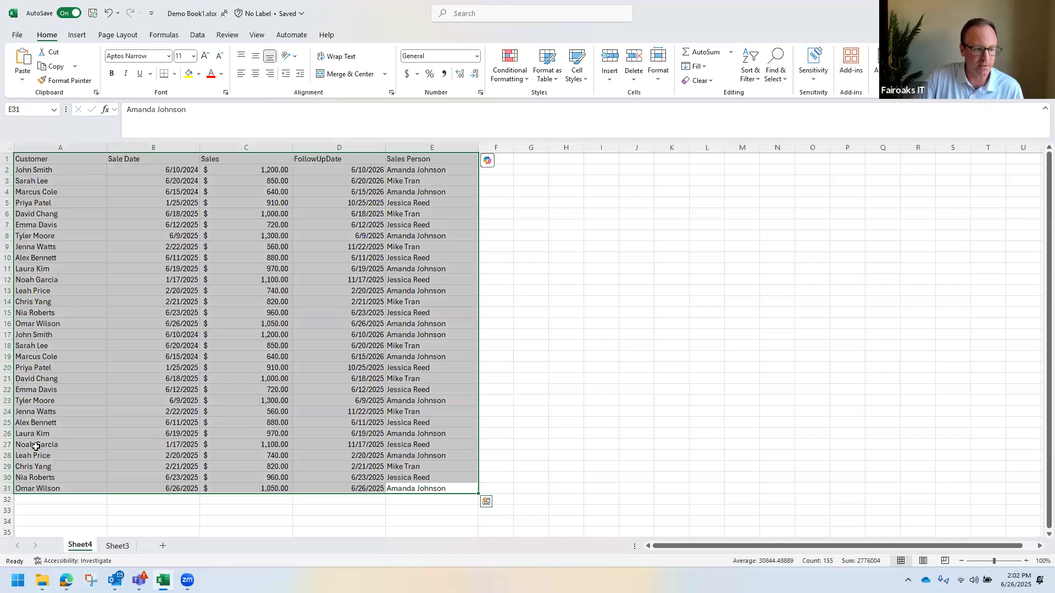
drag(8, 489, 7, 159)
click(165, 335)
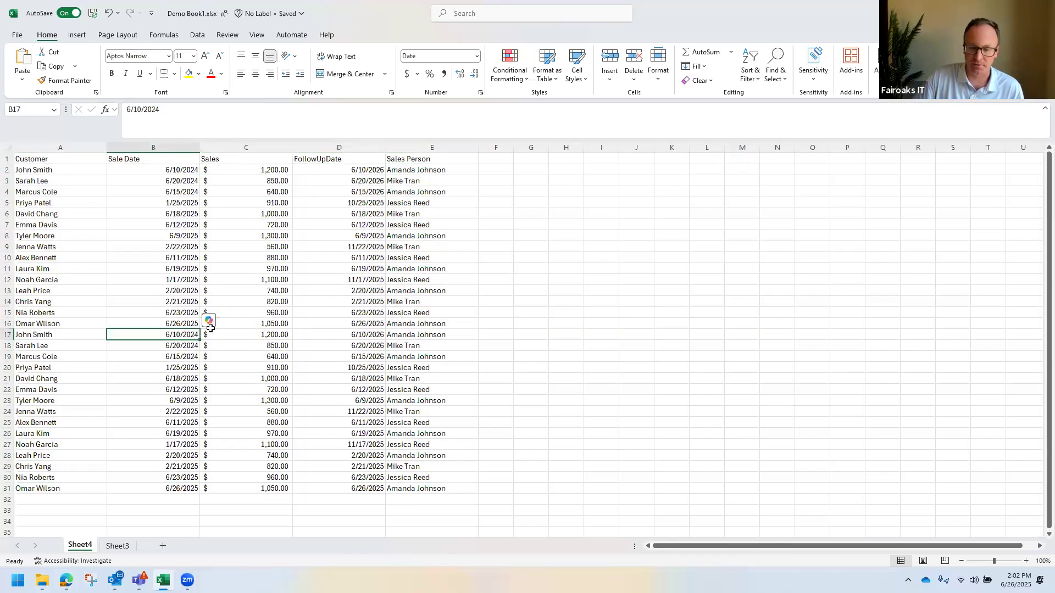
scroll(209, 384, down, 19)
scroll(211, 379, up, 19)
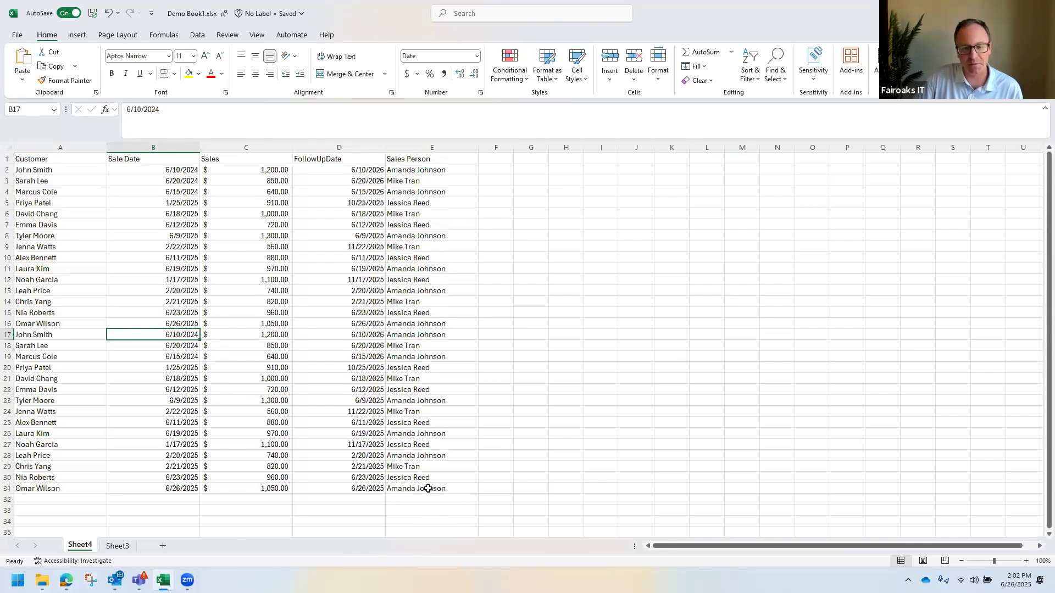
drag(432, 488, 47, 170)
click(398, 278)
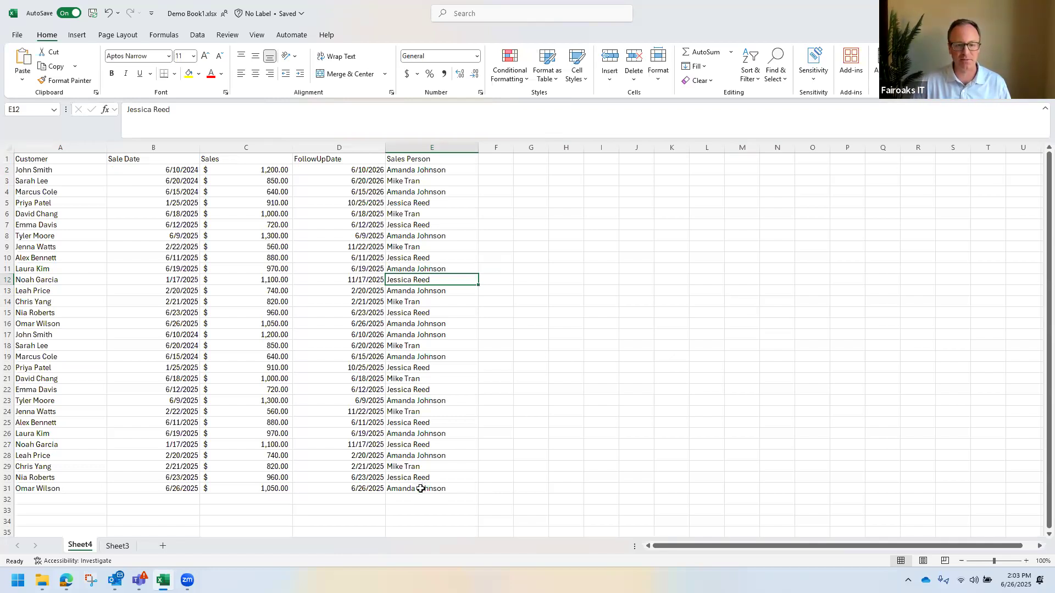
Step: Examine the Customer, Sale Date, Sales, FollowUpDate and Sales Person columns of the sales data
click(63, 291)
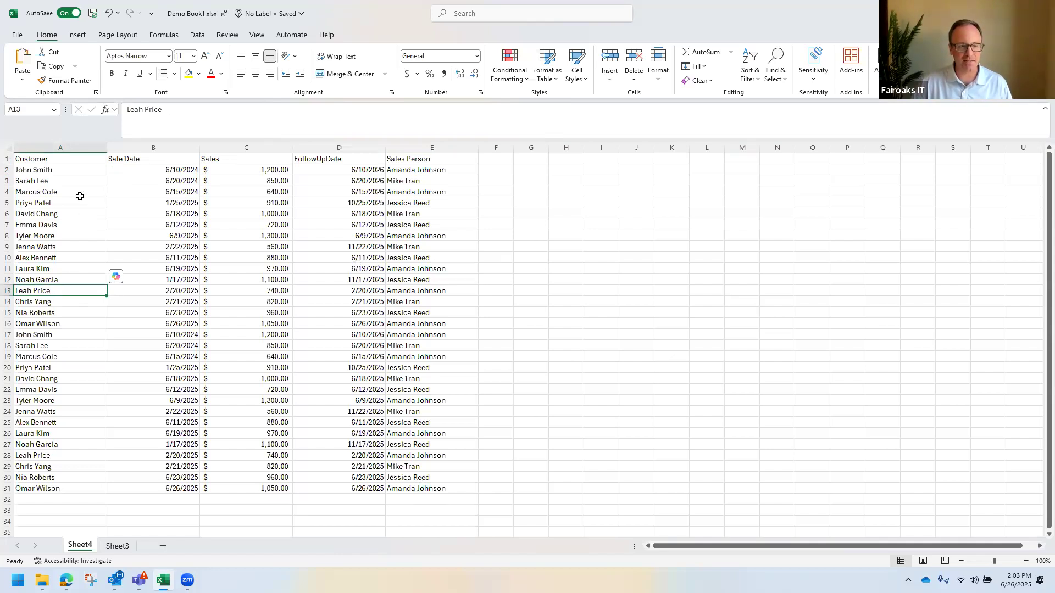
drag(162, 170, 178, 346)
drag(259, 171, 256, 291)
drag(439, 171, 420, 381)
click(340, 340)
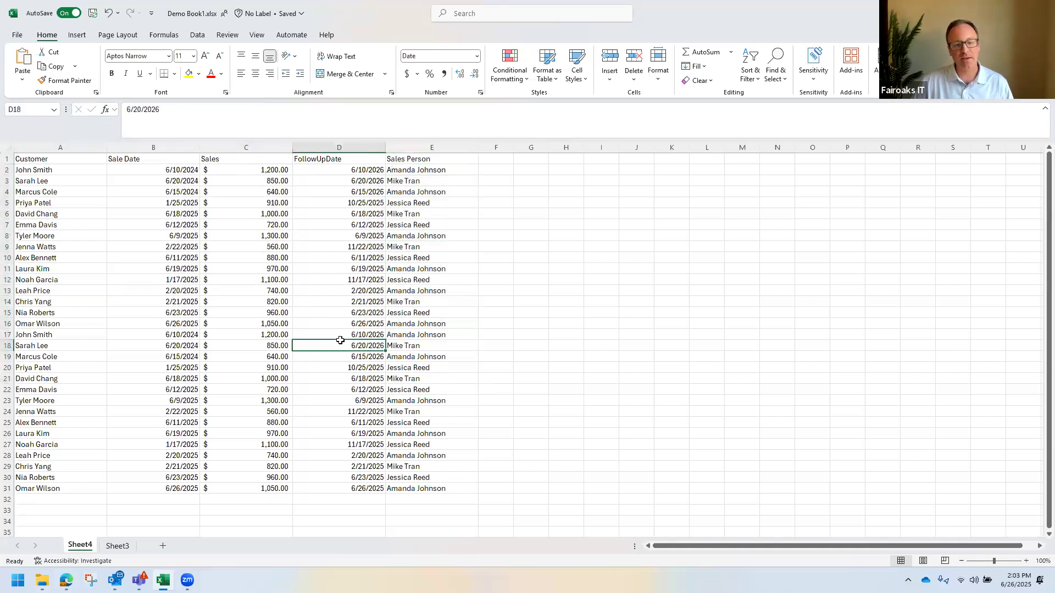
click(250, 322)
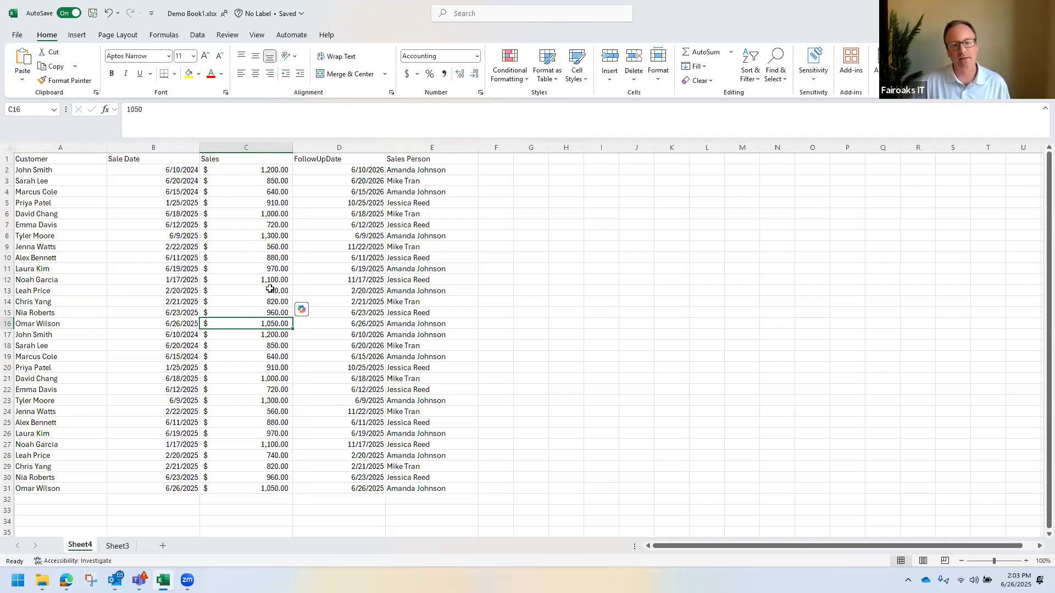
click(337, 149)
click(348, 212)
drag(431, 488, 54, 202)
click(58, 302)
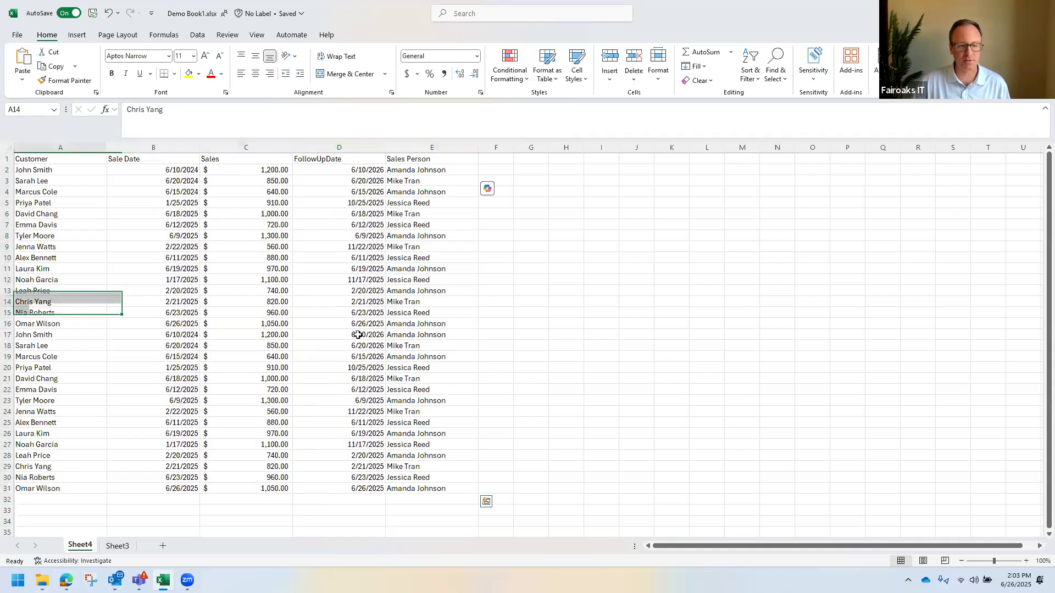
click(406, 312)
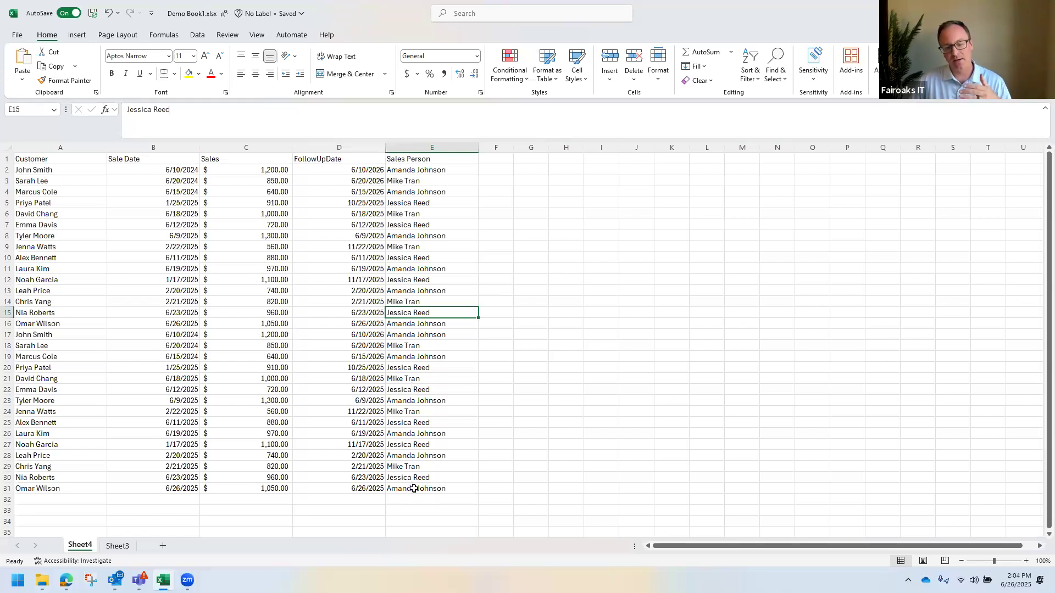
drag(414, 488, 86, 169)
click(69, 232)
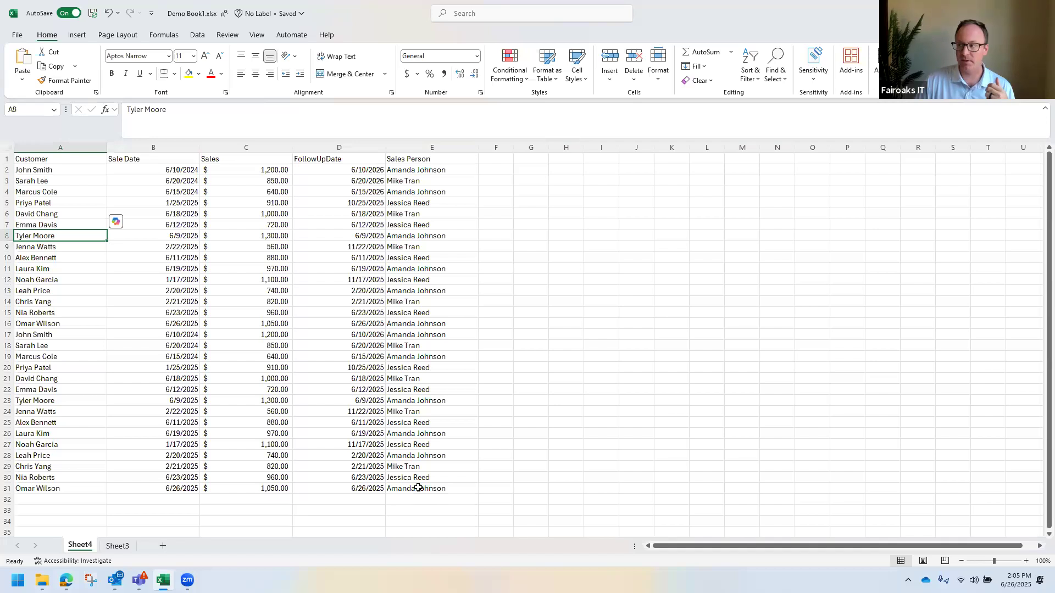
Step: Convert the range A1:E31 into a table that uses its first row as headers
drag(418, 489, 10, 94)
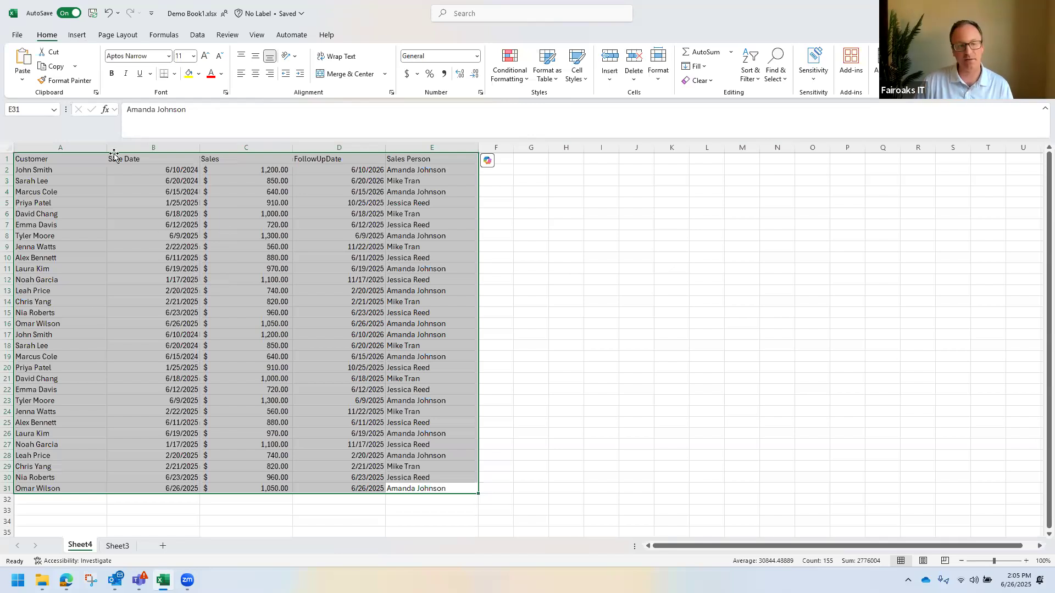
click(83, 38)
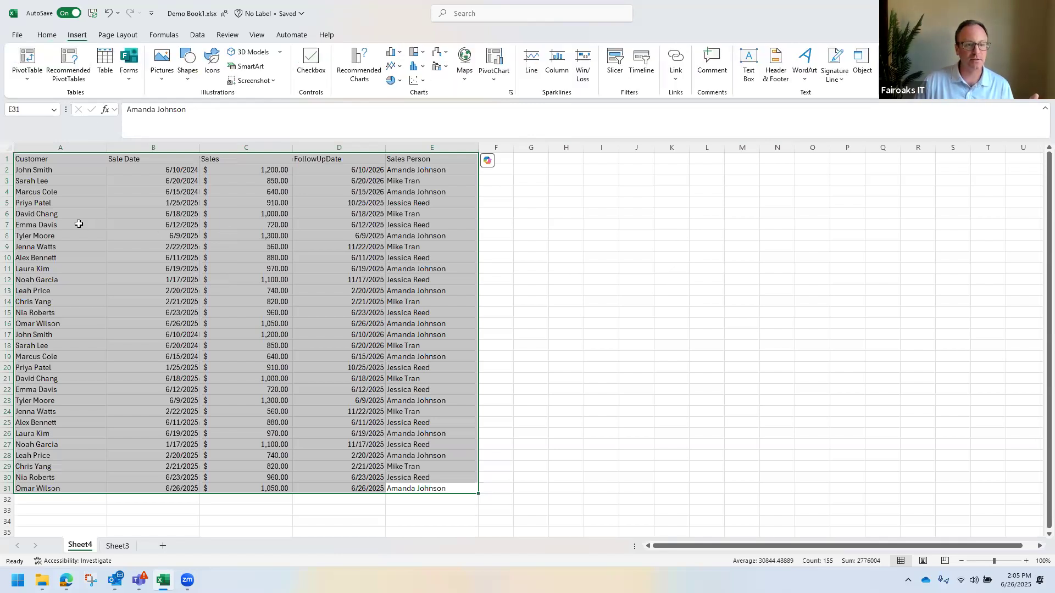
click(104, 65)
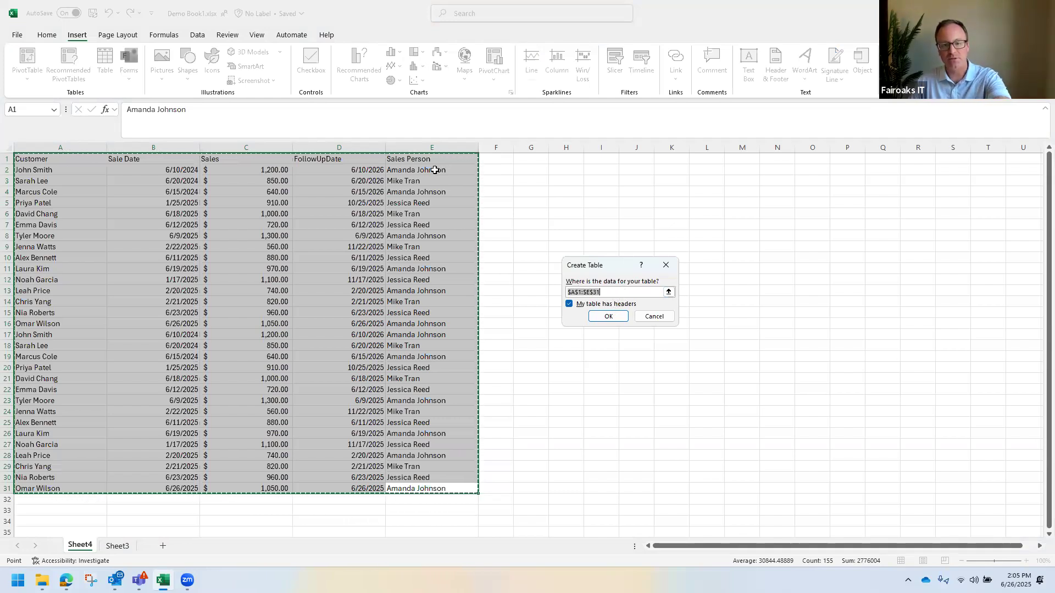
drag(432, 158, 151, 157)
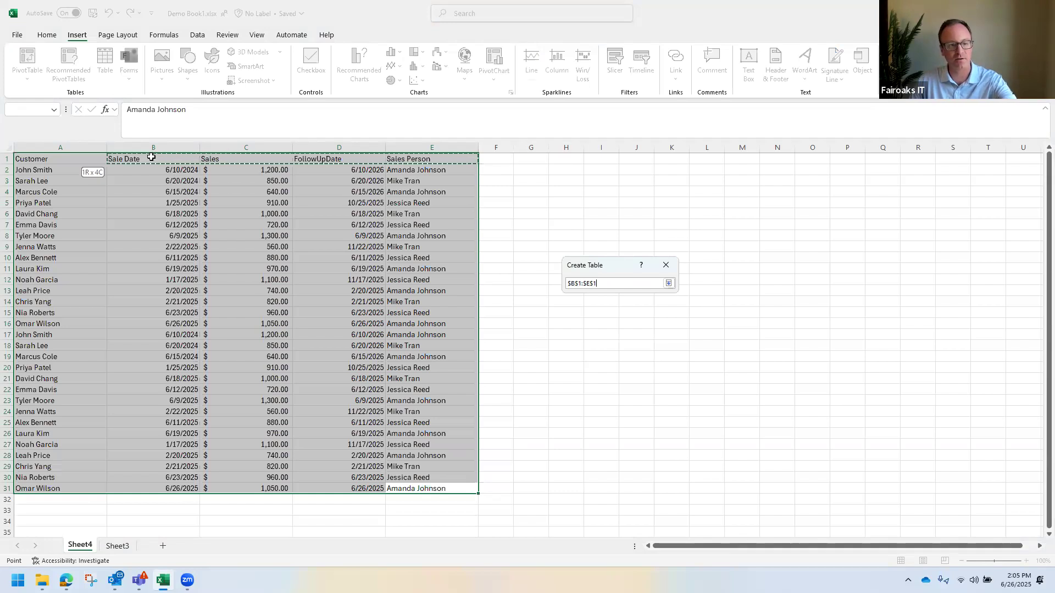
drag(87, 164, 86, 159)
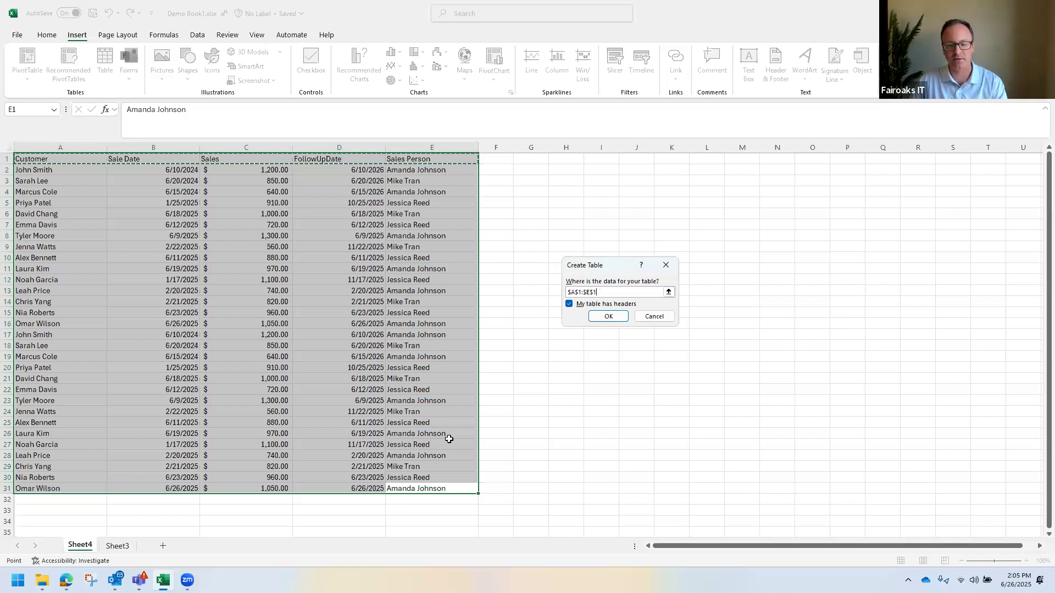
drag(447, 486, 27, 159)
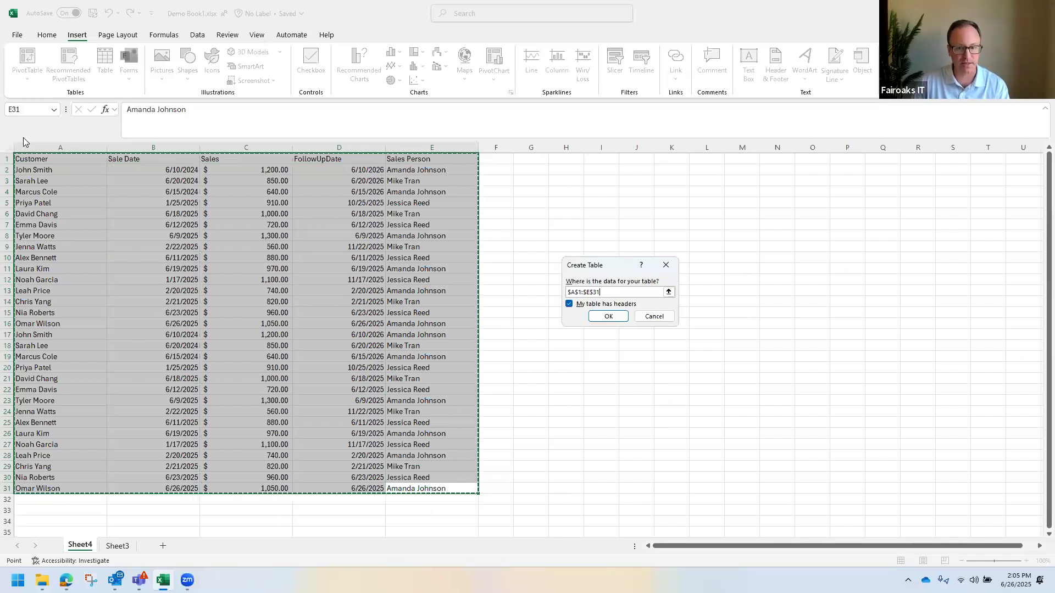
click(608, 316)
click(448, 342)
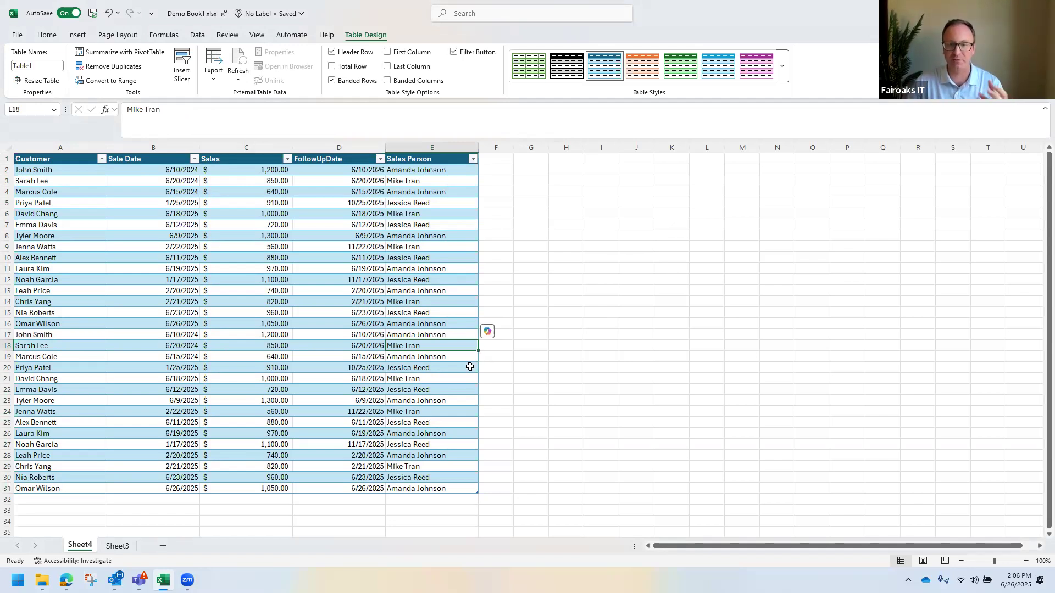
Step: Try a light green banded style on the sales table, and apply the purple banded style with a purple header row
click(416, 236)
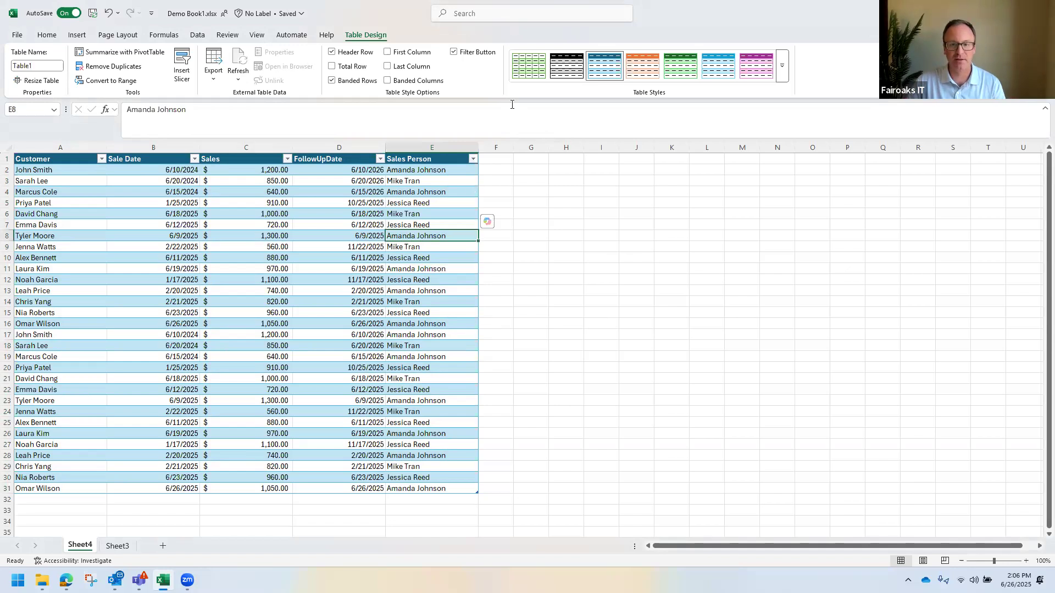
click(523, 72)
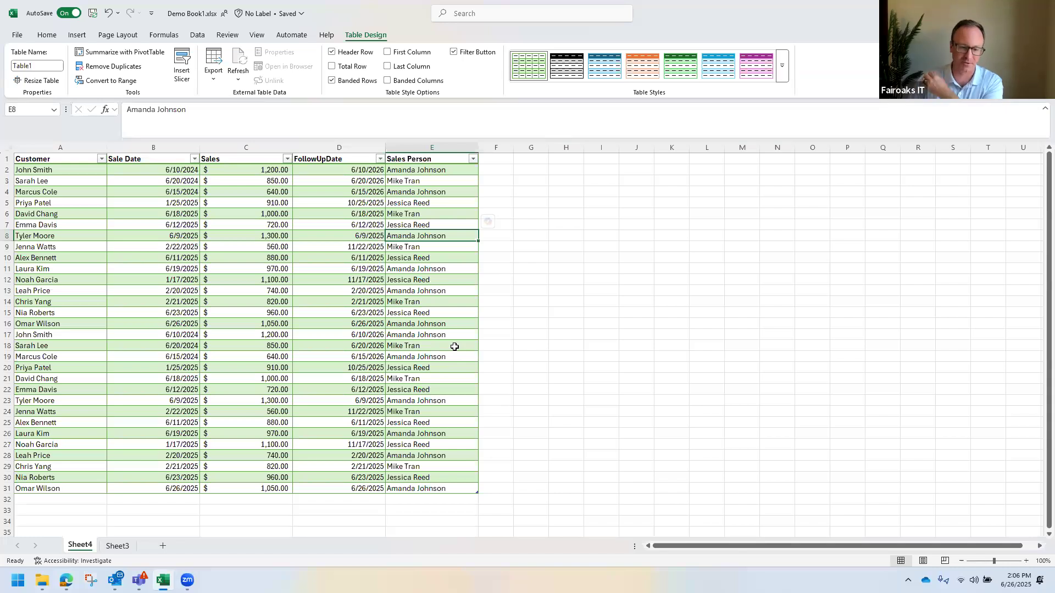
click(405, 334)
click(464, 282)
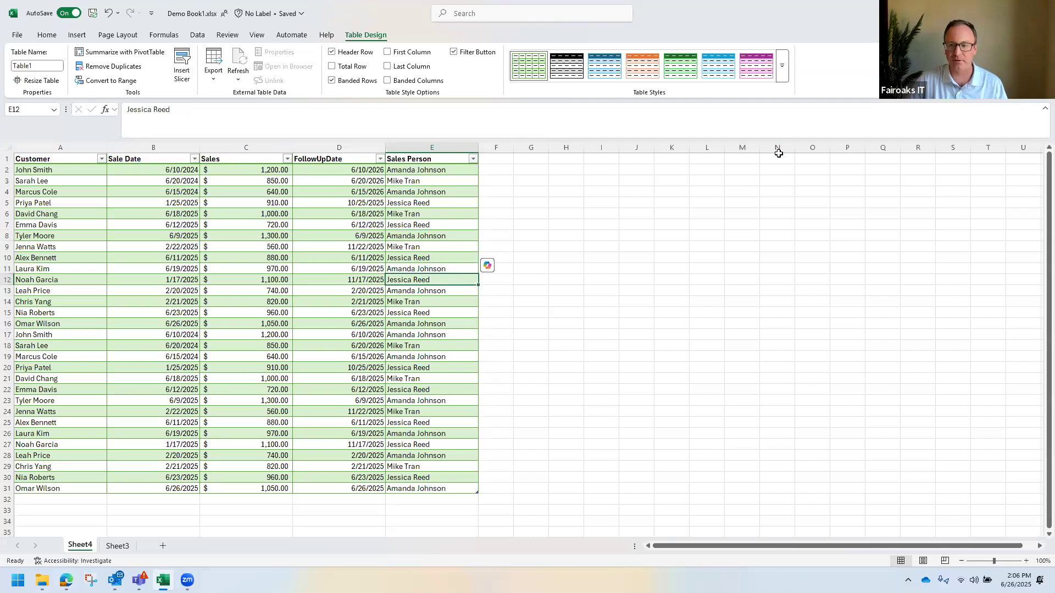
click(757, 67)
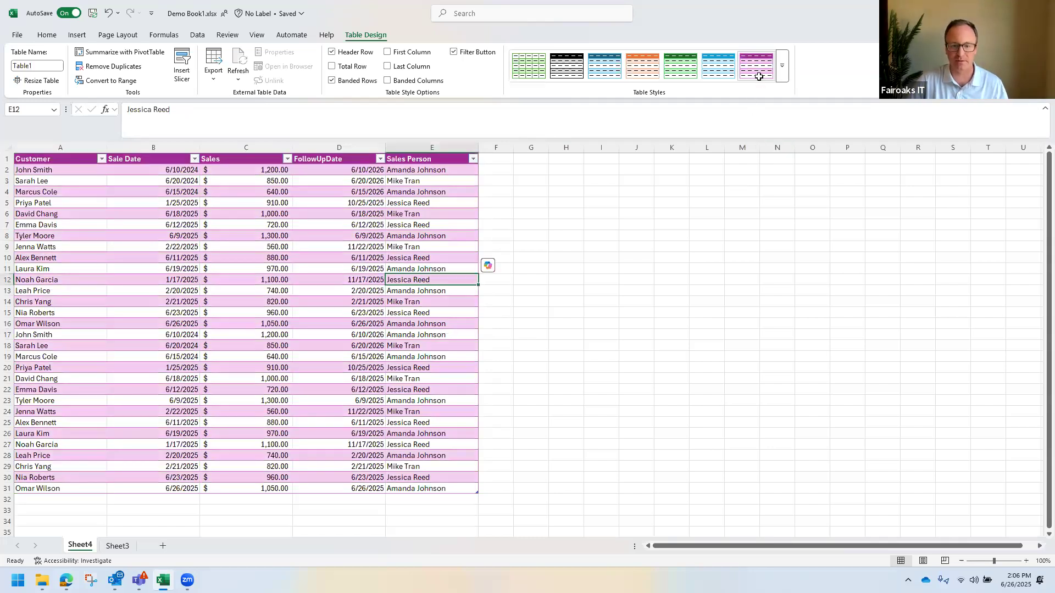
click(435, 336)
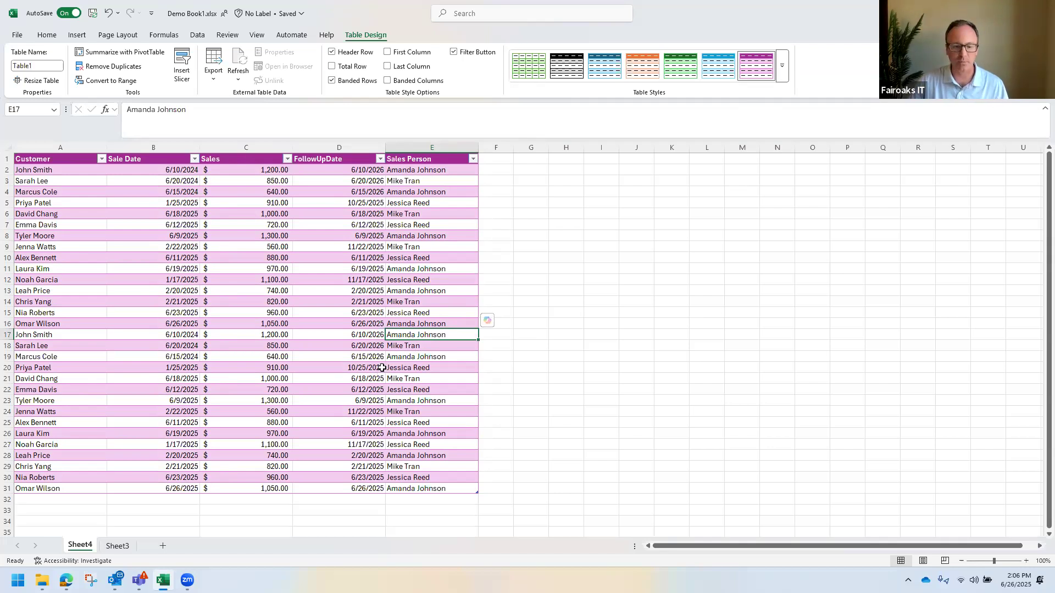
Step: Try to total the Sales column in cell C32 with a SUM formula over Table1[Sales], and undo it
click(264, 498)
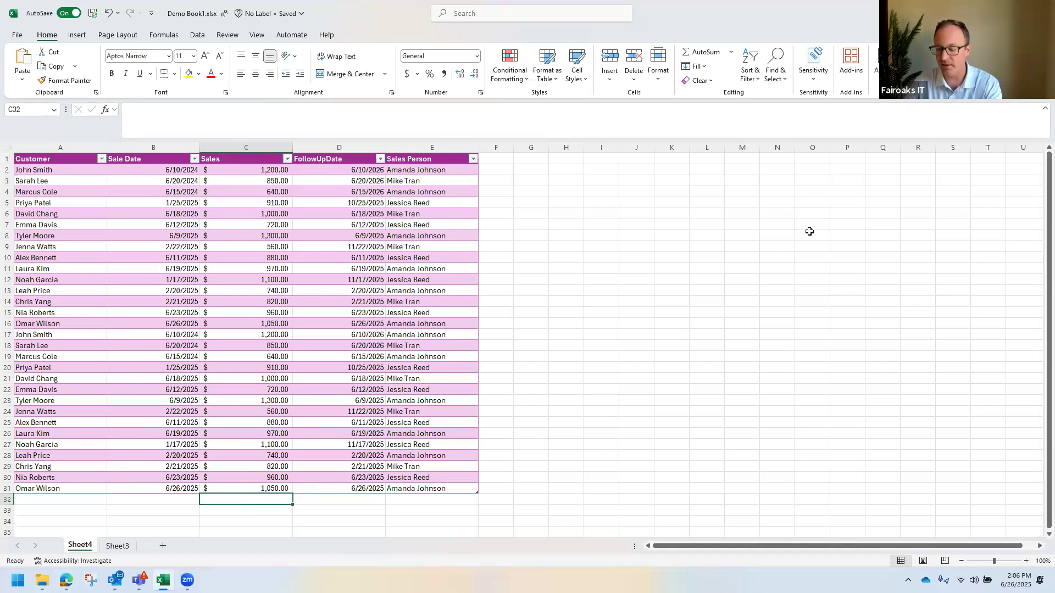
text(=su)
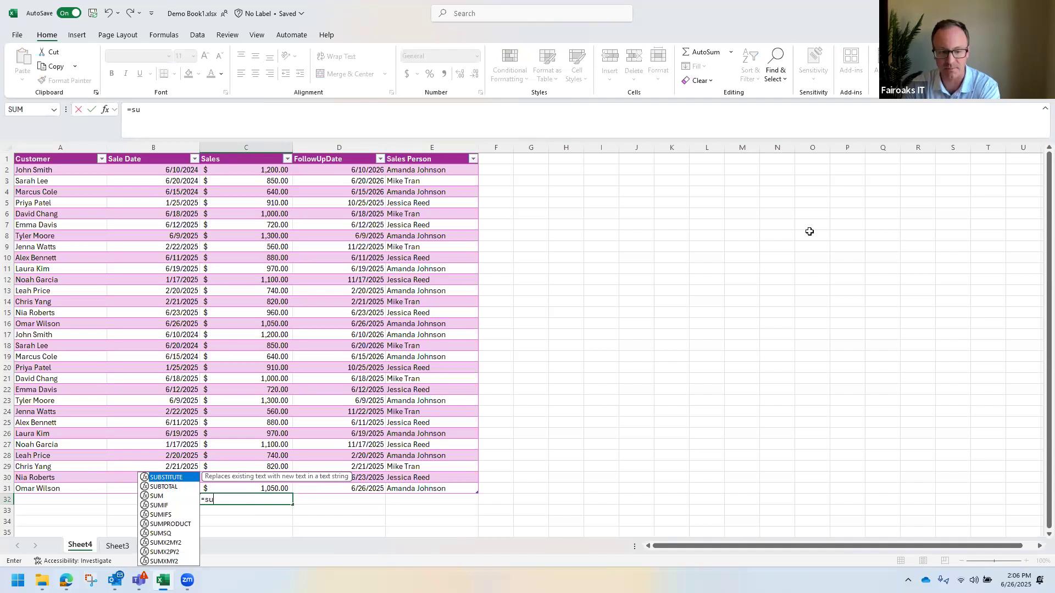
text(m()
drag(262, 485, 269, 169)
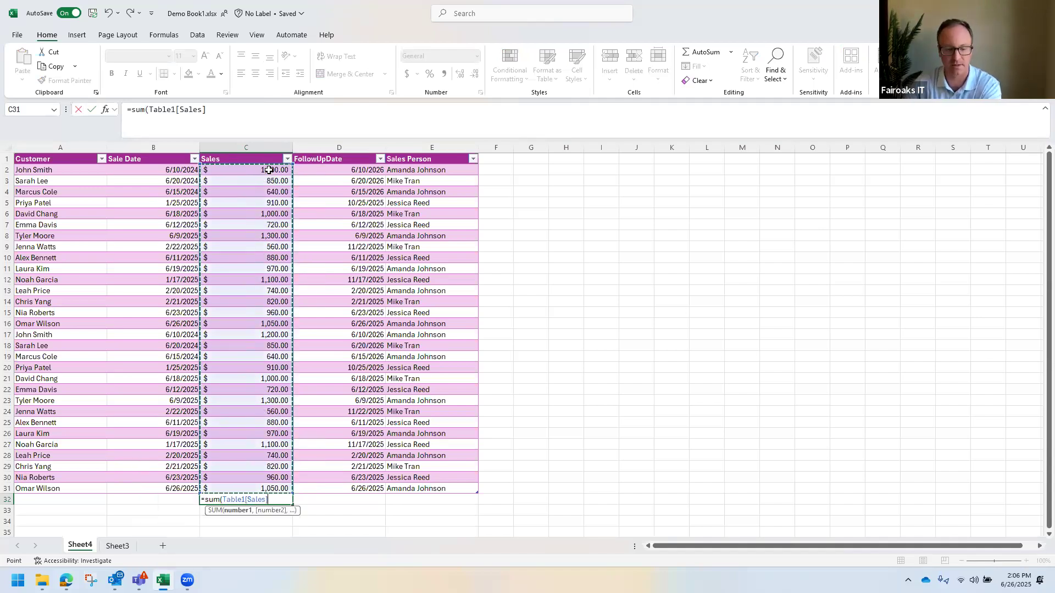
key(Return)
key(ctrl+z)
key(ctrl+z)
click(330, 499)
Step: Add a total of the Sales column in cell C32 with AutoSum and check it against the summed cells
click(265, 499)
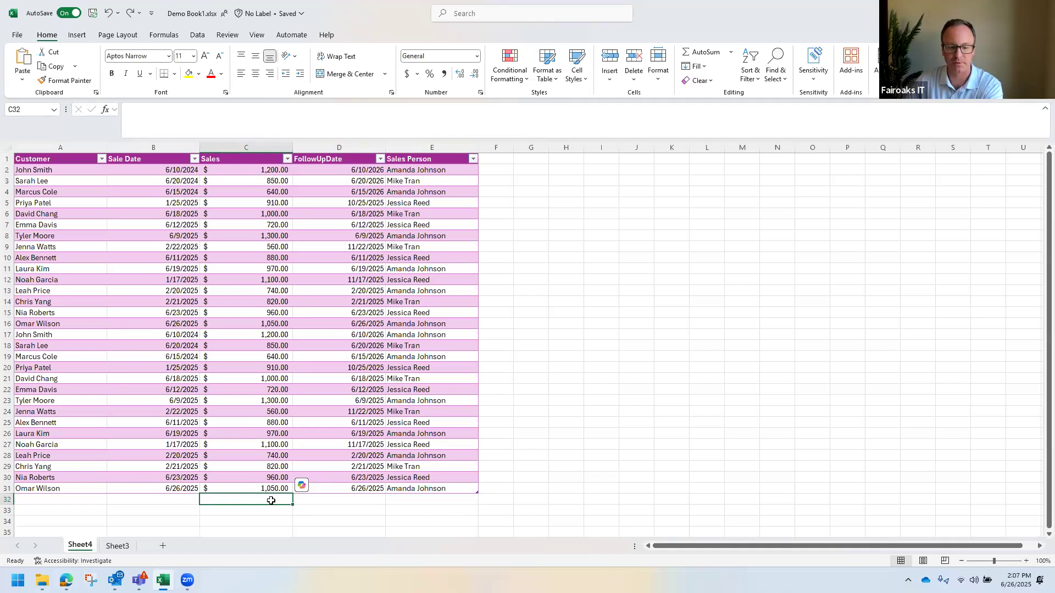
click(704, 53)
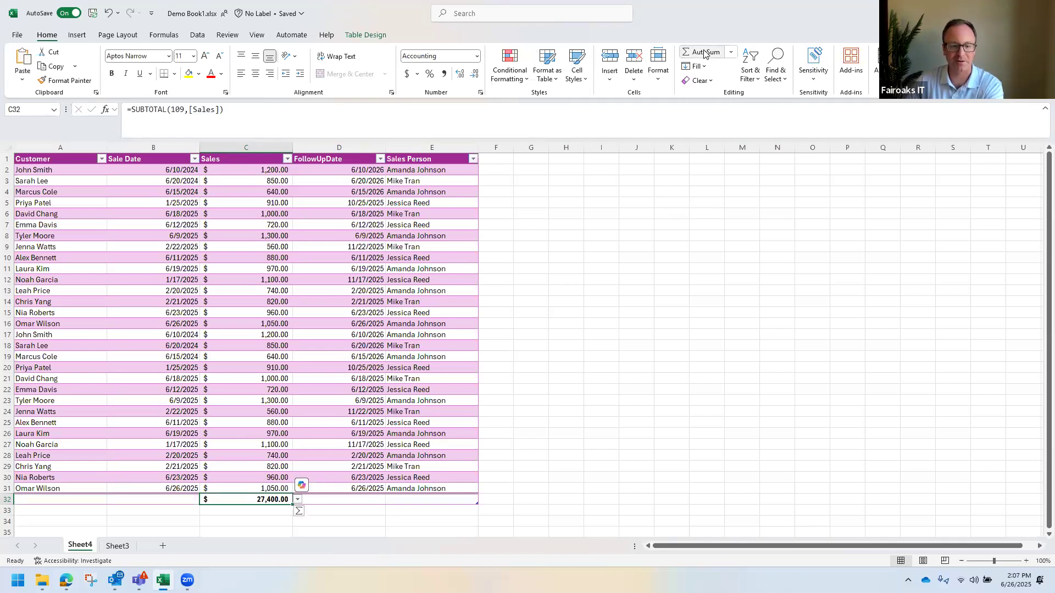
drag(277, 488, 271, 171)
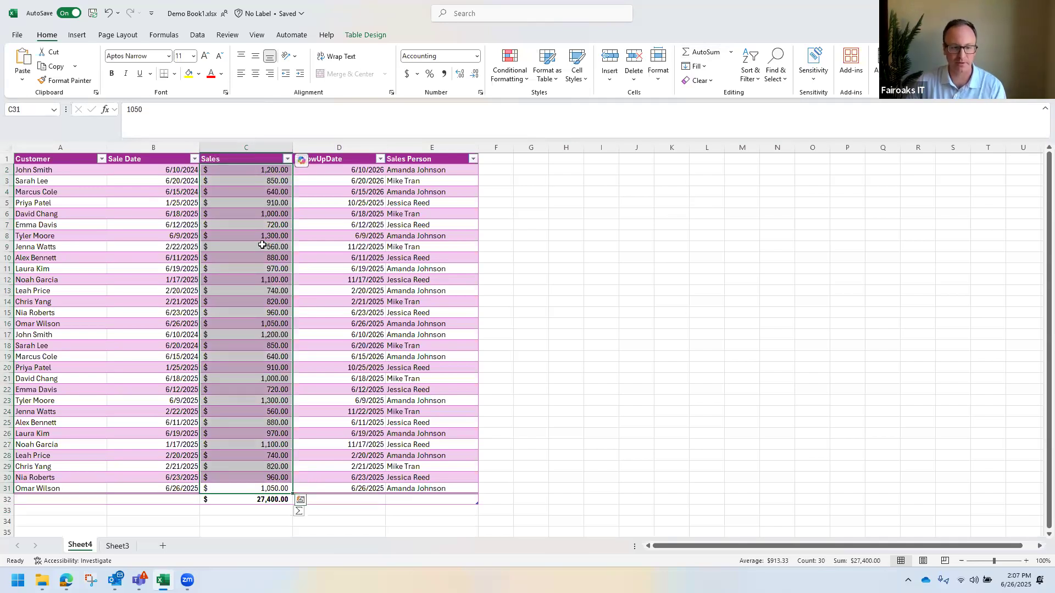
click(269, 302)
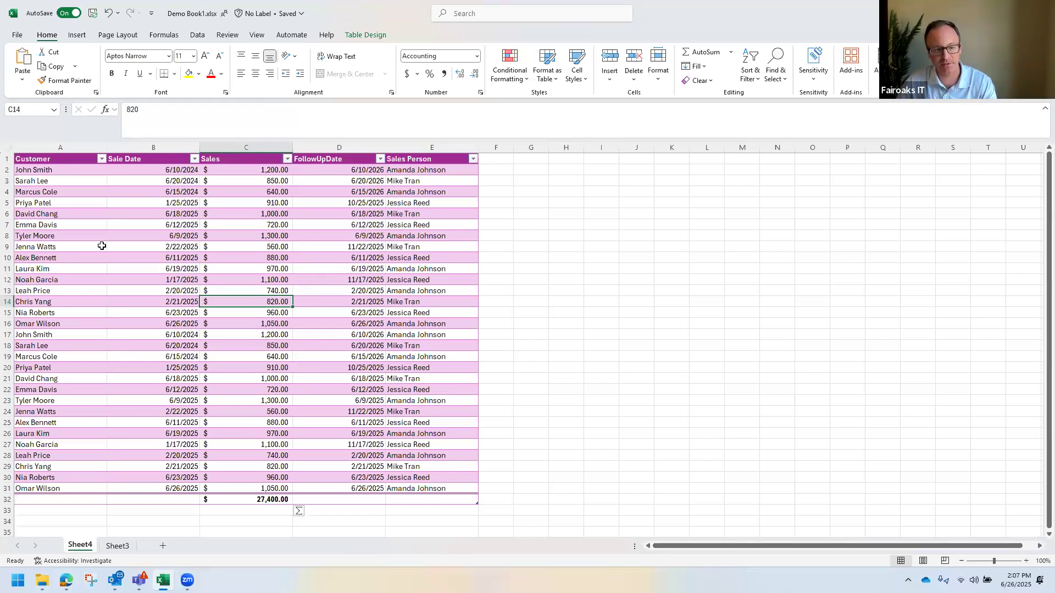
click(153, 247)
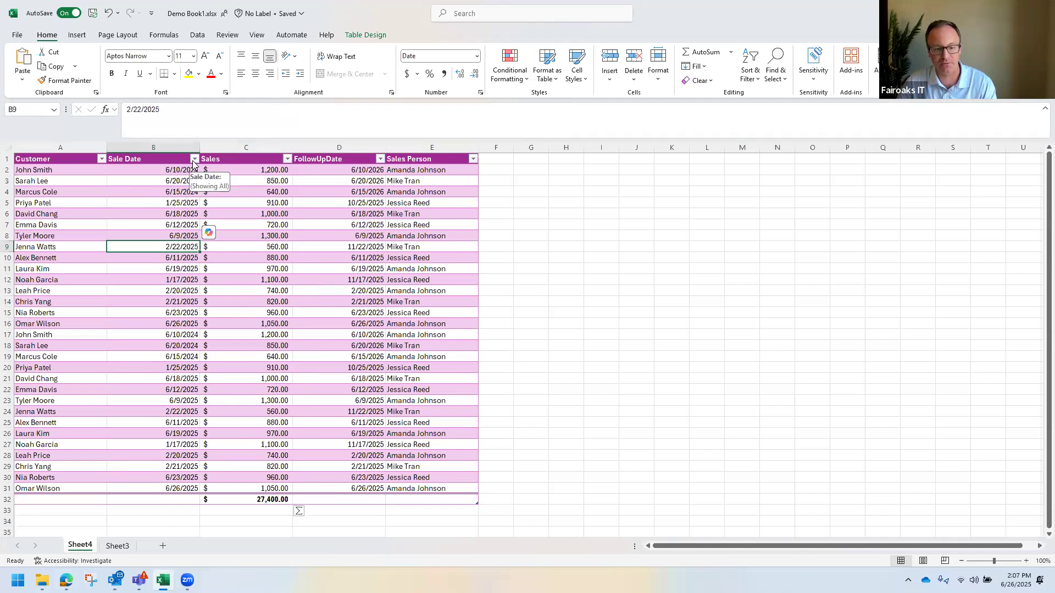
click(273, 499)
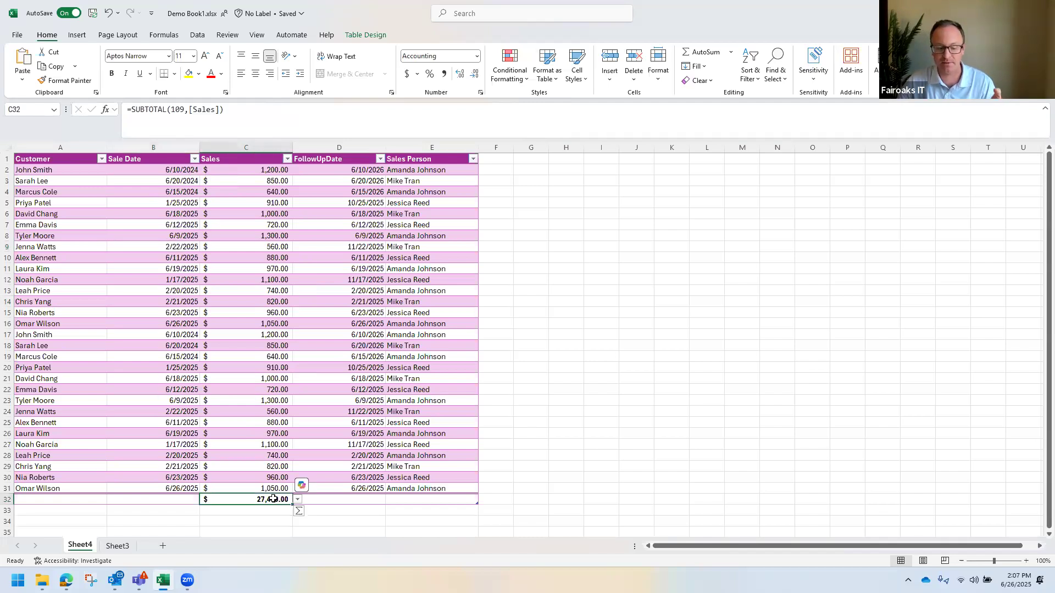
click(174, 323)
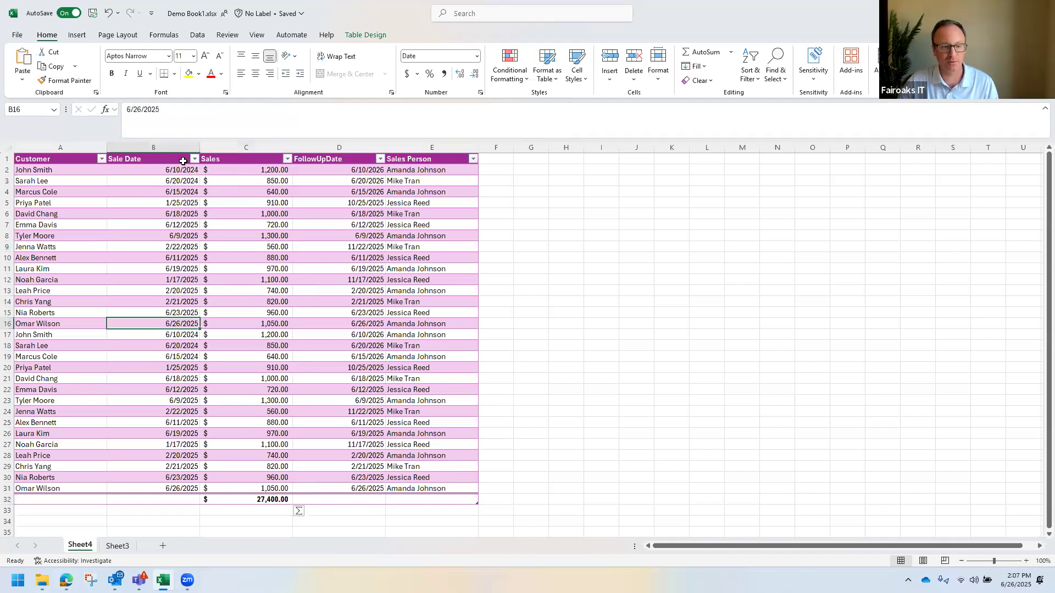
Step: Try a Sale Date filter that keeps only June 2025, check the Sales total formula in C32, and undo the filter
click(194, 159)
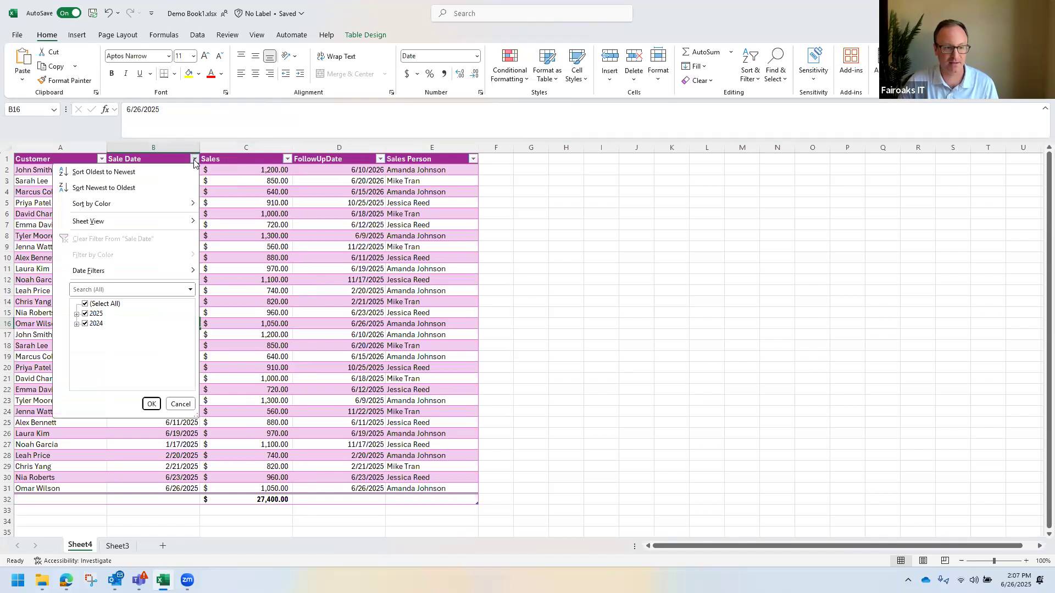
click(76, 314)
click(77, 354)
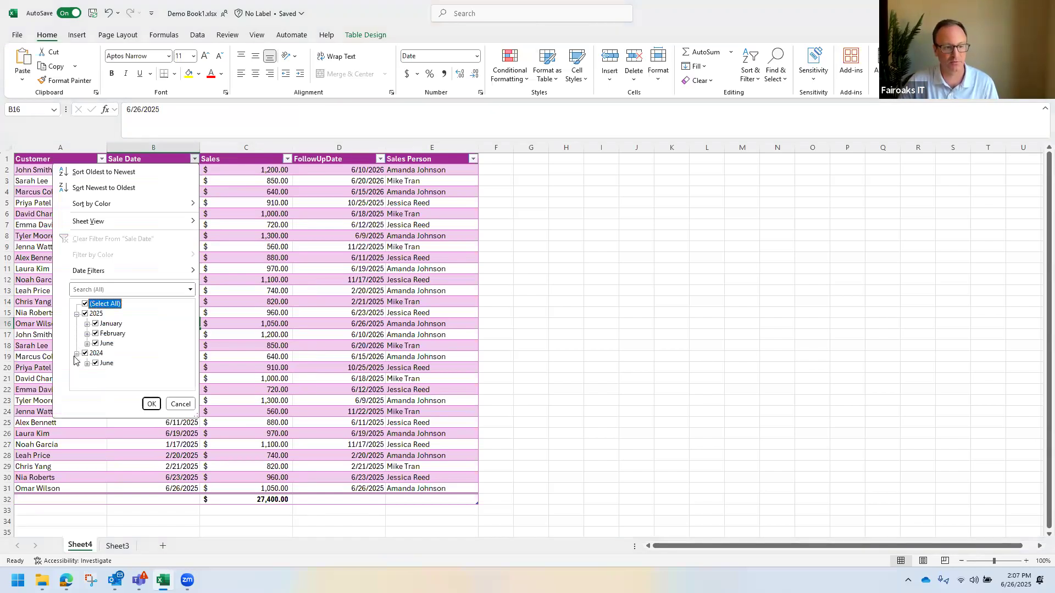
click(95, 334)
click(87, 323)
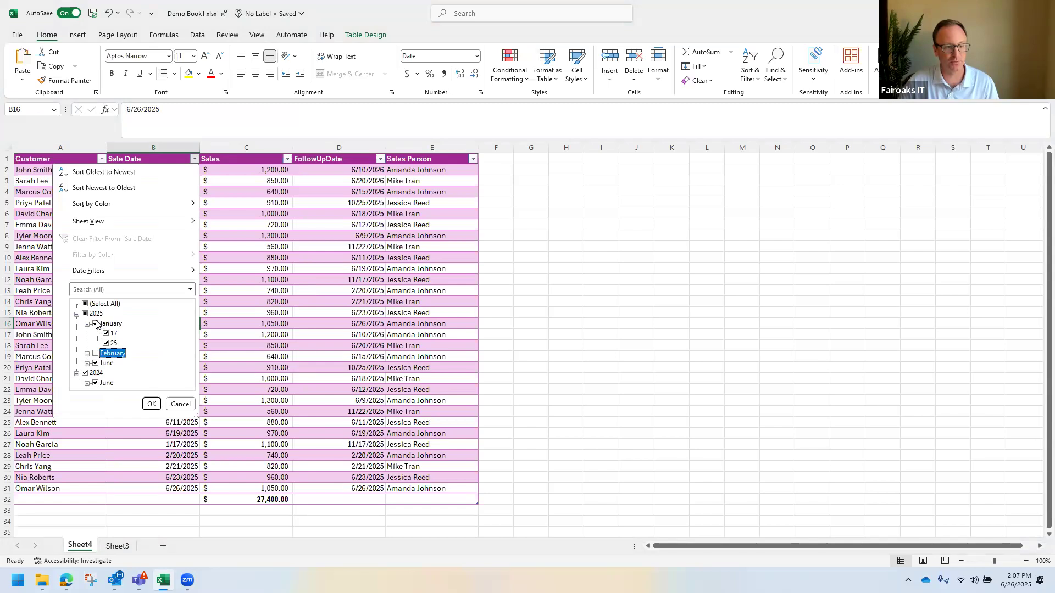
click(97, 324)
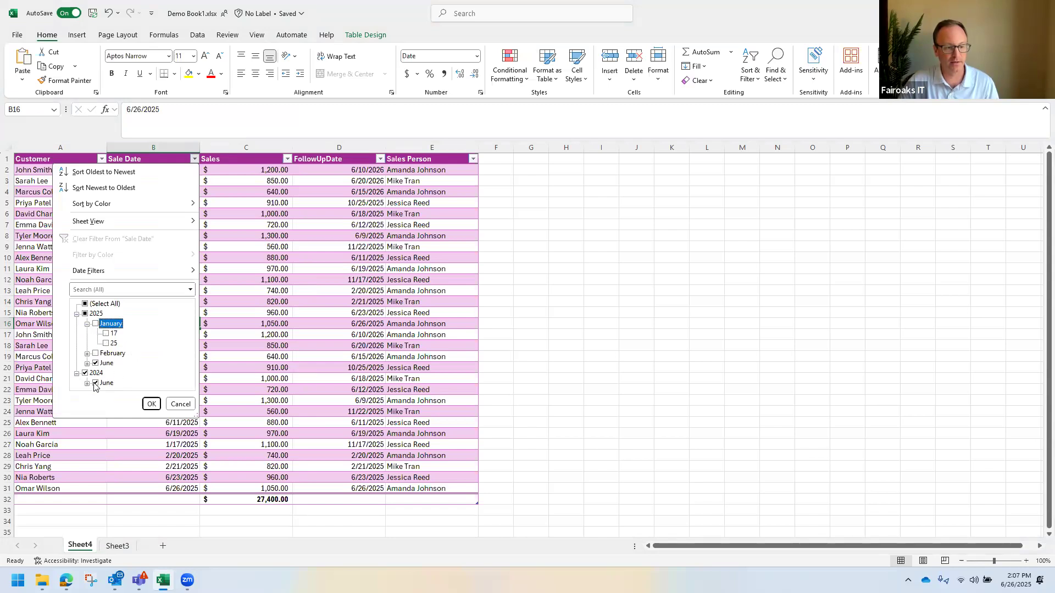
click(95, 384)
click(151, 404)
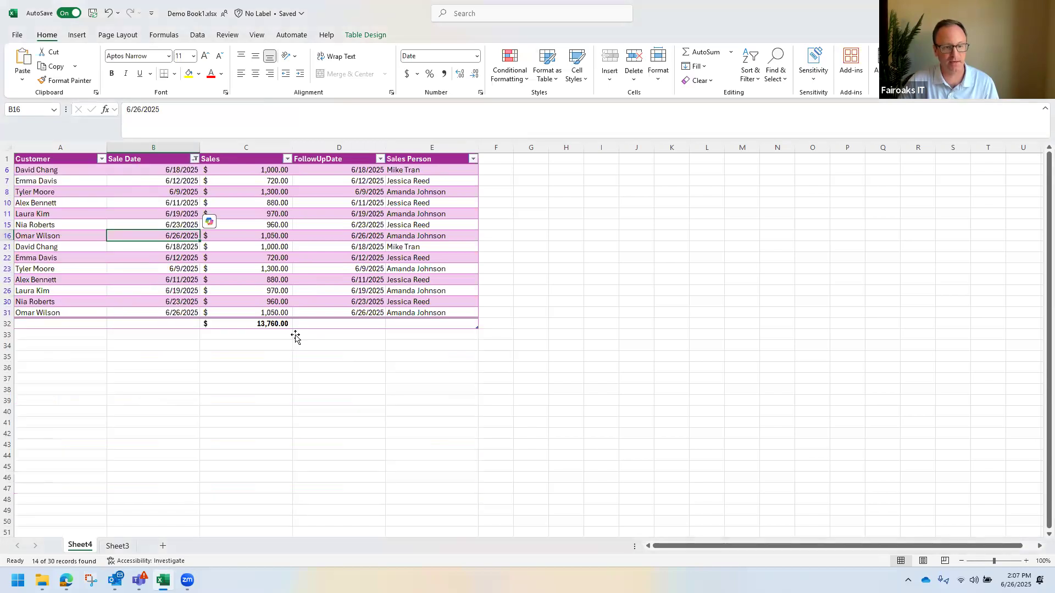
click(267, 323)
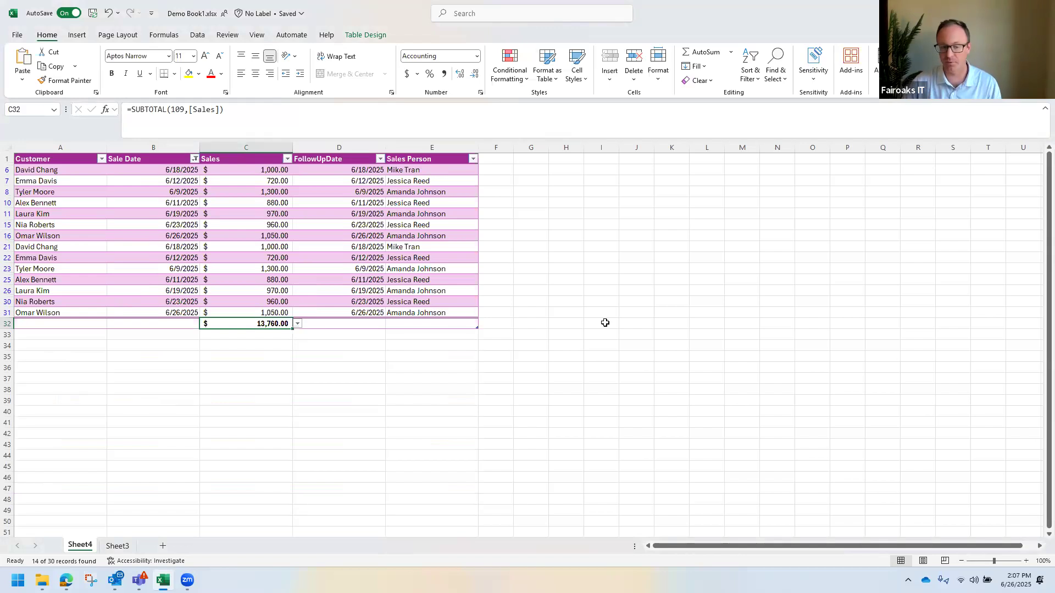
click(391, 268)
key(ctrl+z)
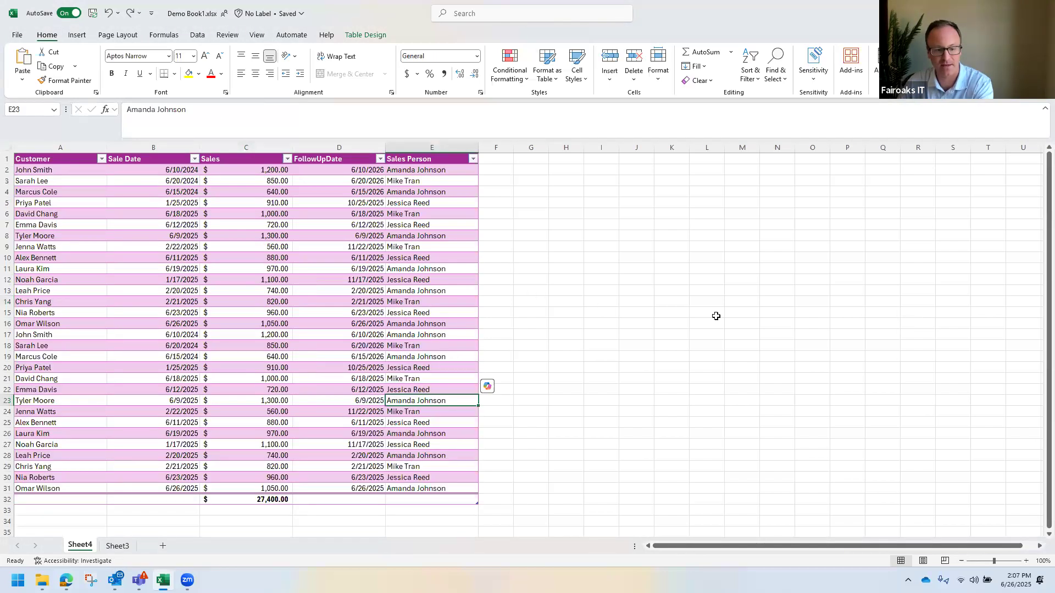
Step: Undo the total row beneath the Sales column so that row 32 is empty
click(236, 311)
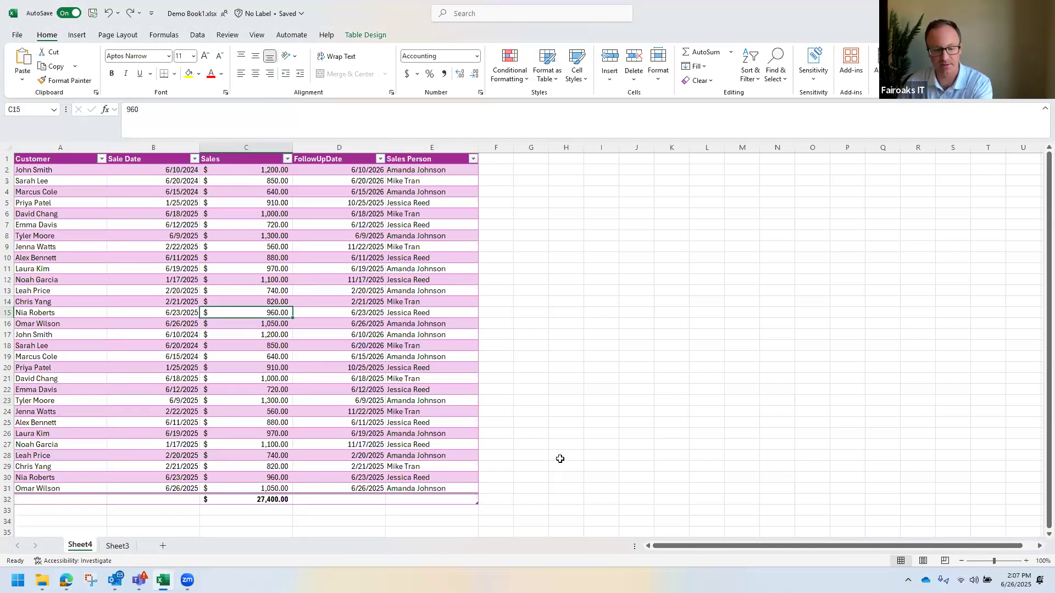
key(ctrl+z)
key(ctrl+z)
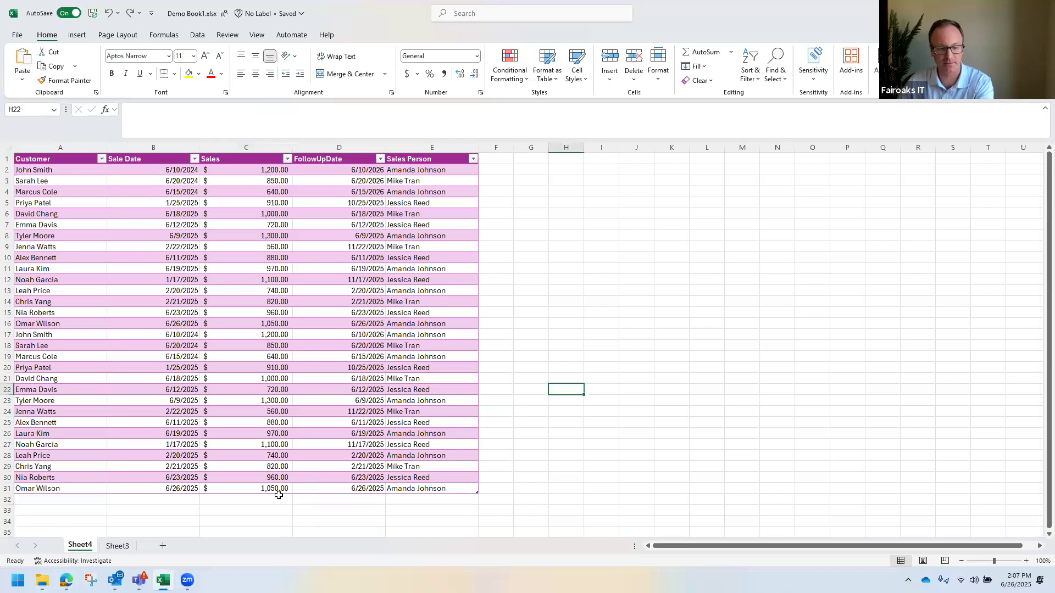
click(276, 498)
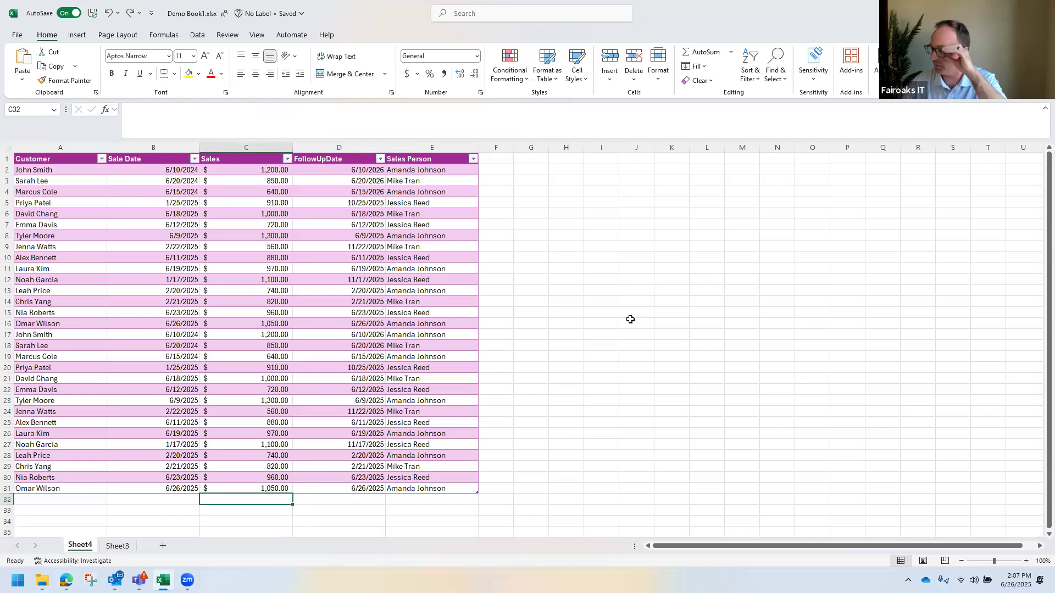
Step: Add a table column headed "Follow Up Needed" in F1 and fit its width to the heading
click(497, 159)
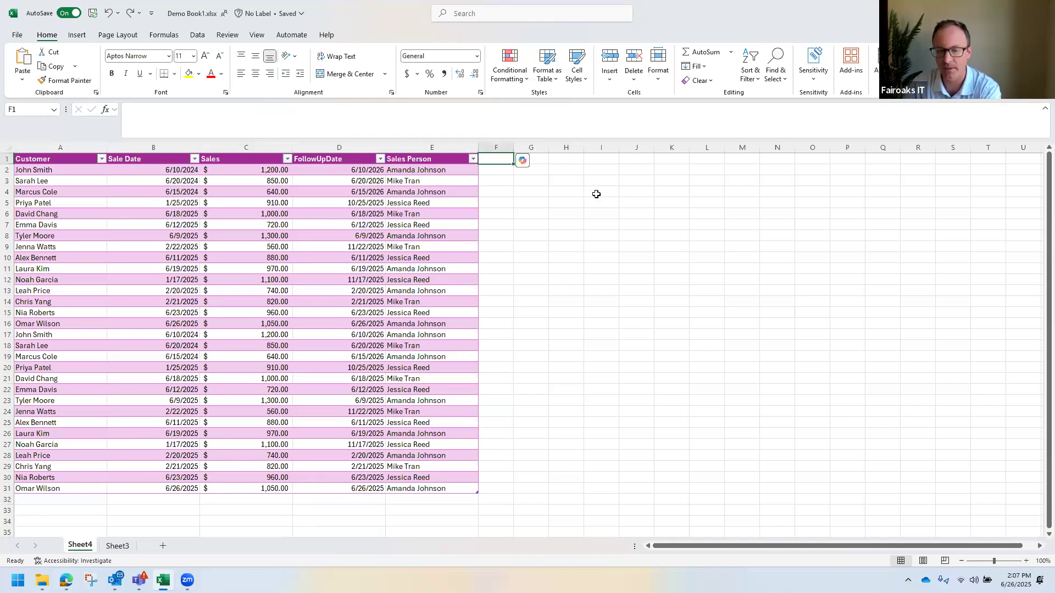
text(Follow Up)
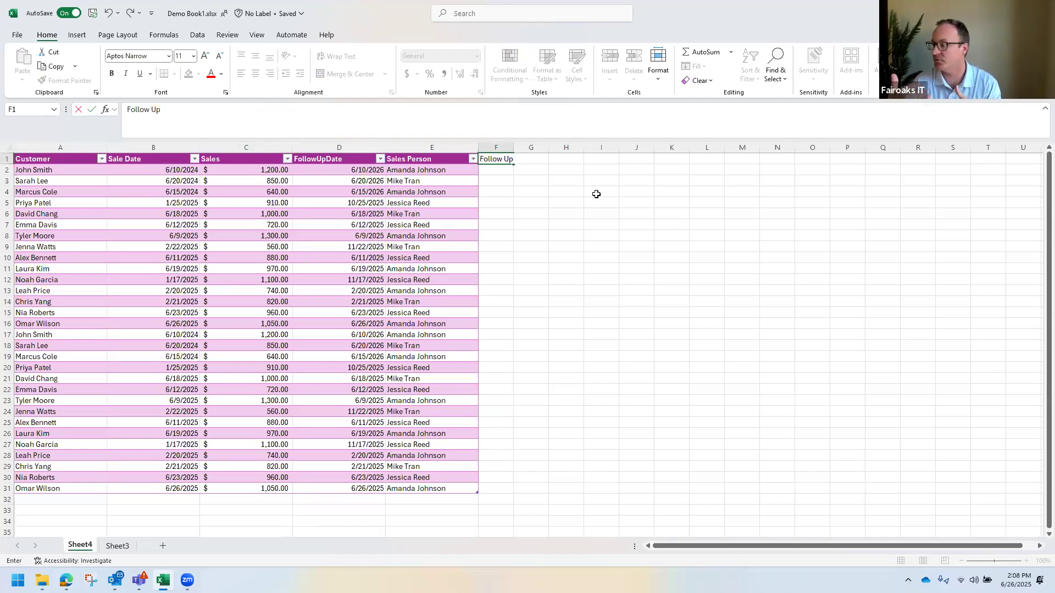
text(Ne)
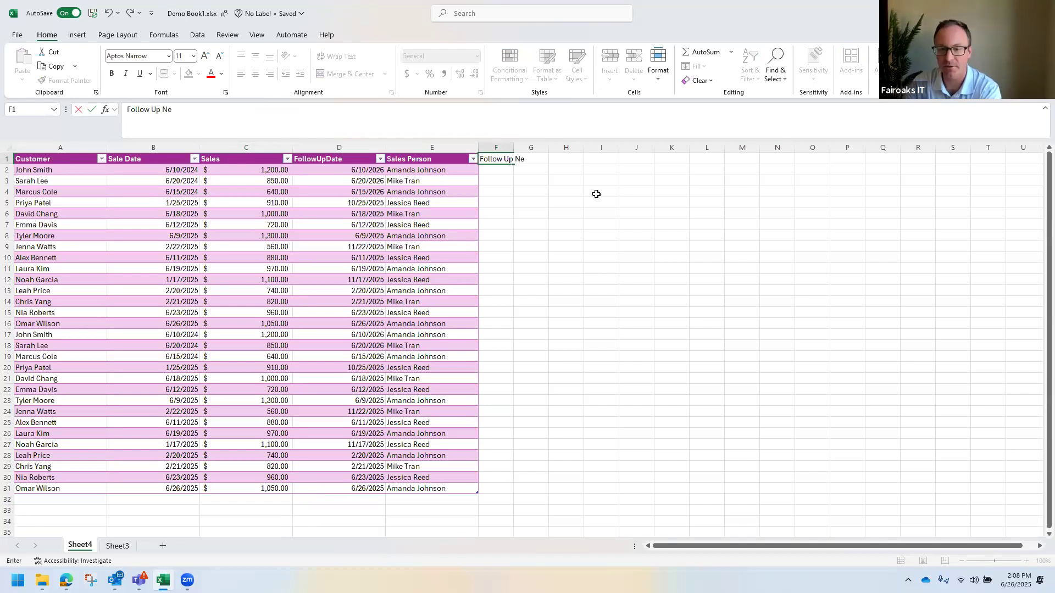
text(eded)
key(Return)
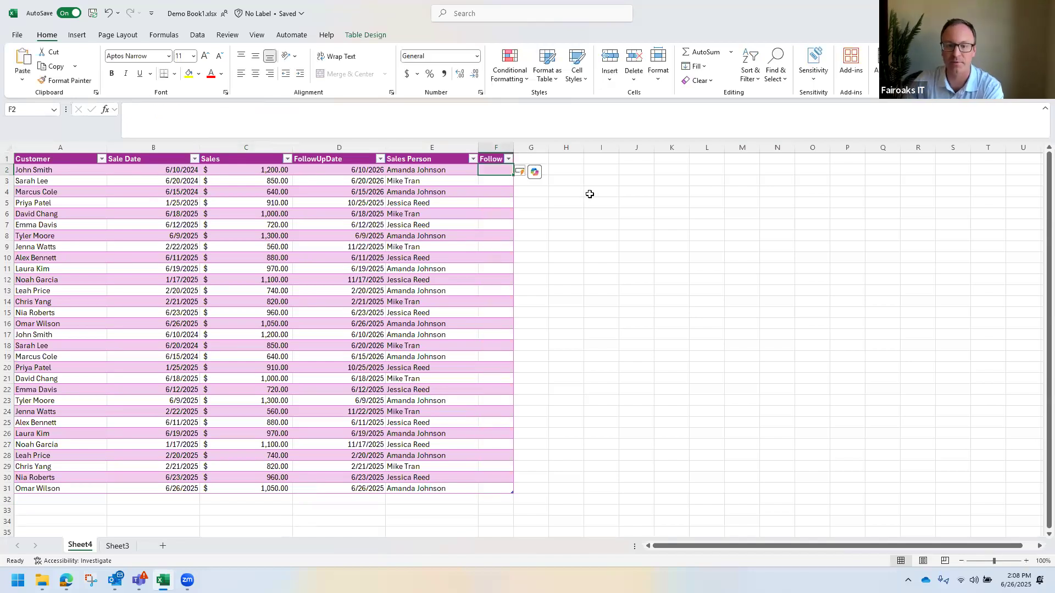
double_click(513, 146)
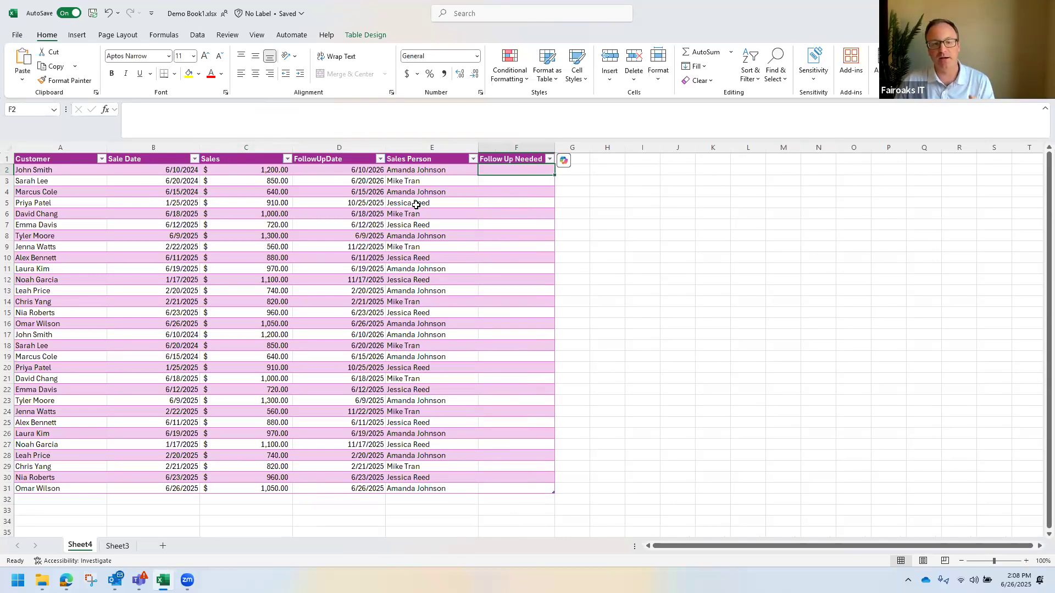
click(367, 170)
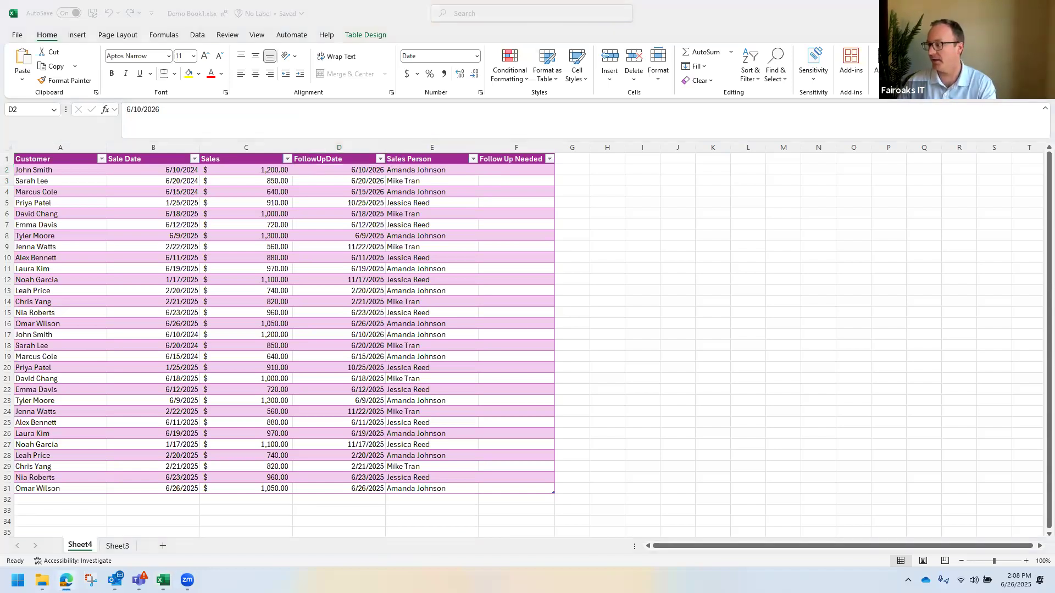
click(495, 170)
double_click(495, 170)
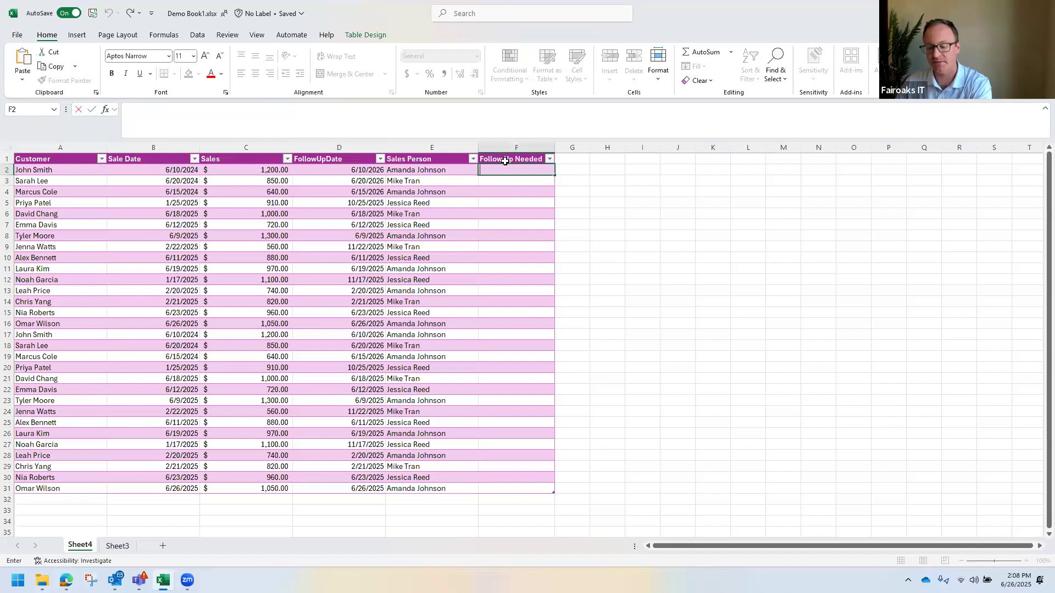
text(=IF([@FollowUpDate]<TODAY(),"Yes","No"))
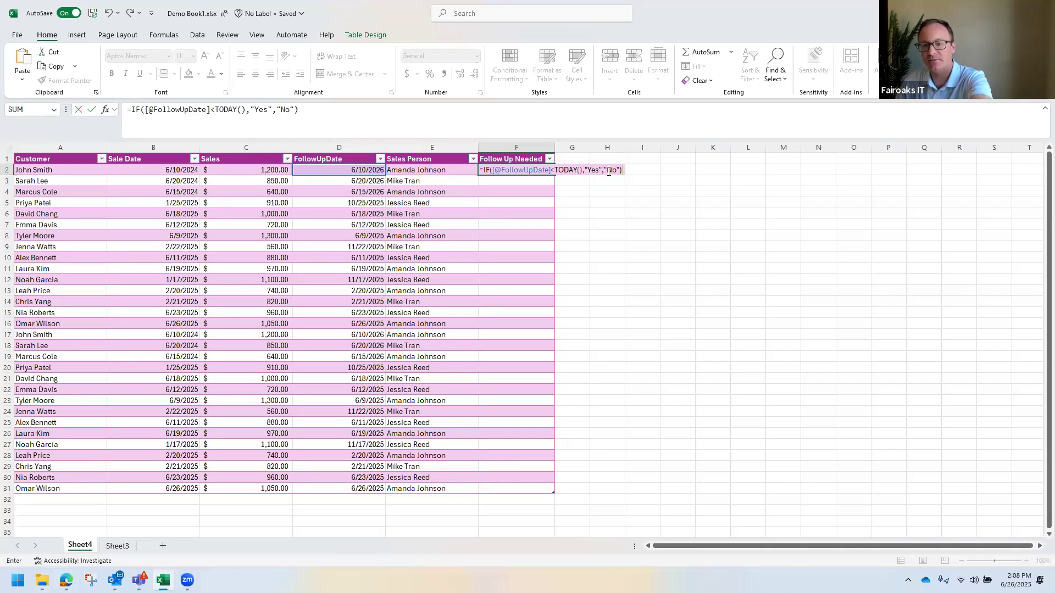
key(Return)
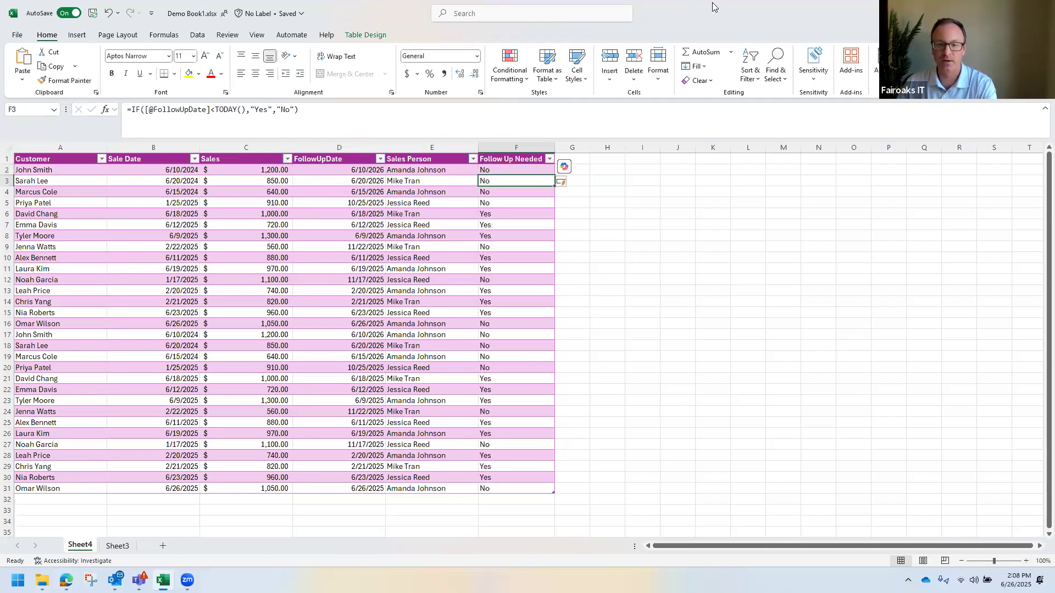
Step: Check the formula filled down the Follow Up Needed column in cells F2, F14 and F31
click(499, 169)
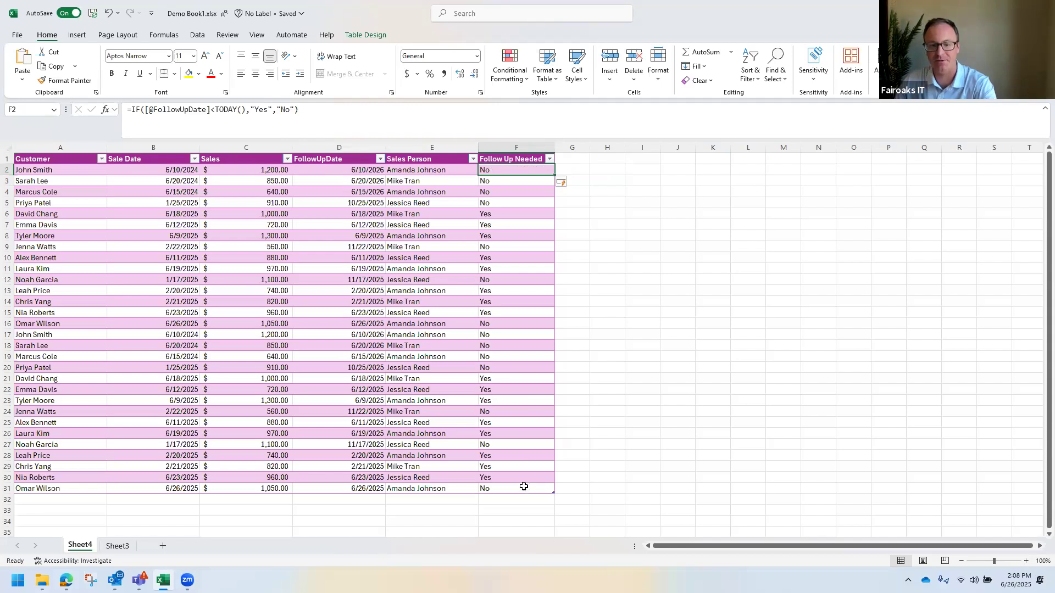
click(518, 300)
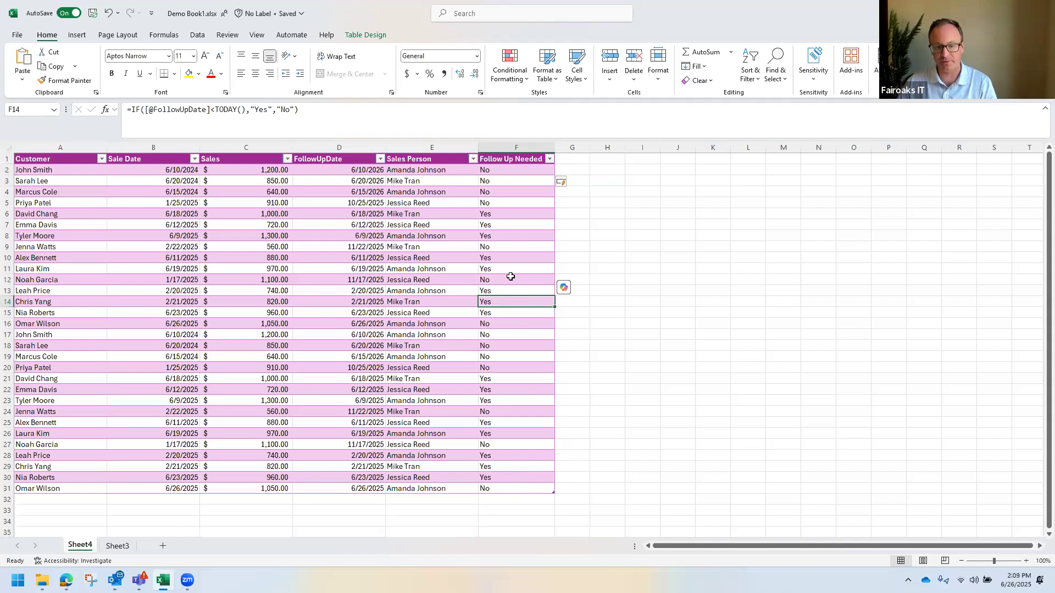
click(438, 211)
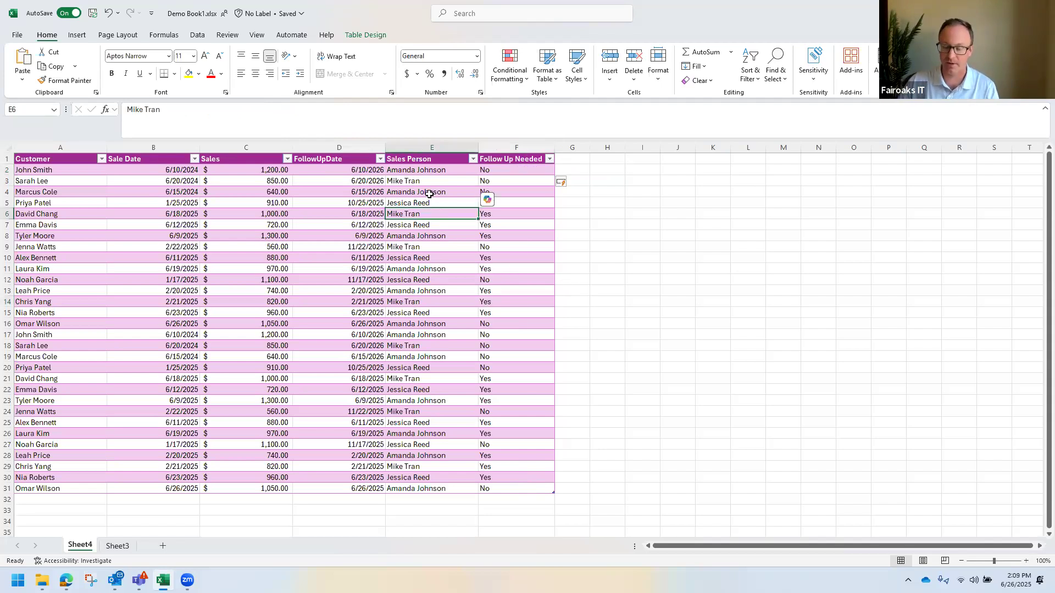
key(alt+Tab)
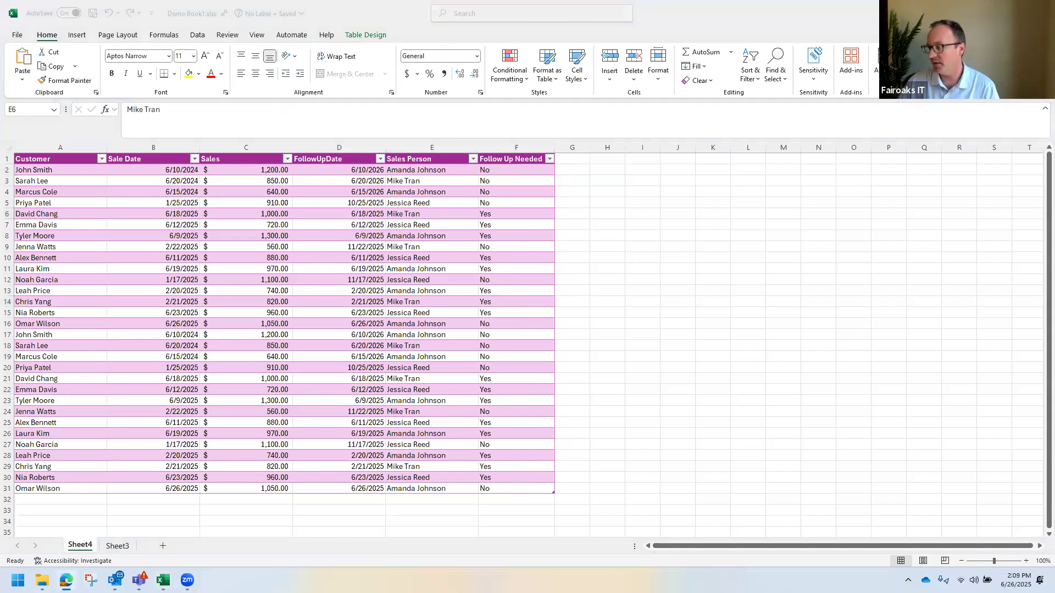
click(515, 487)
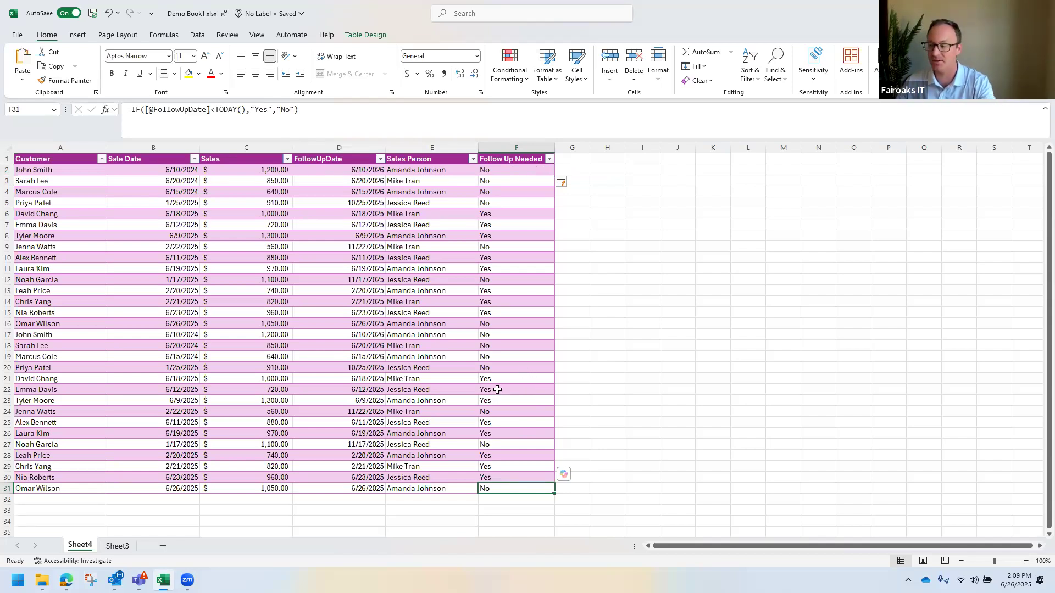
Step: Highlight cells equal to "Yes" in column F with Light Red Fill with Dark Red Text using conditional formatting
click(503, 148)
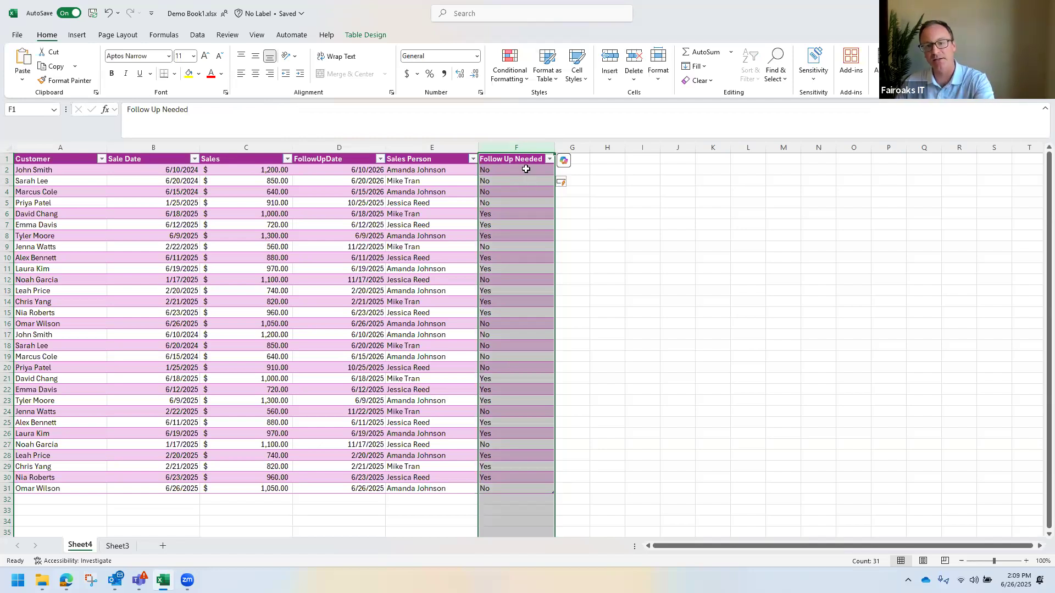
click(511, 74)
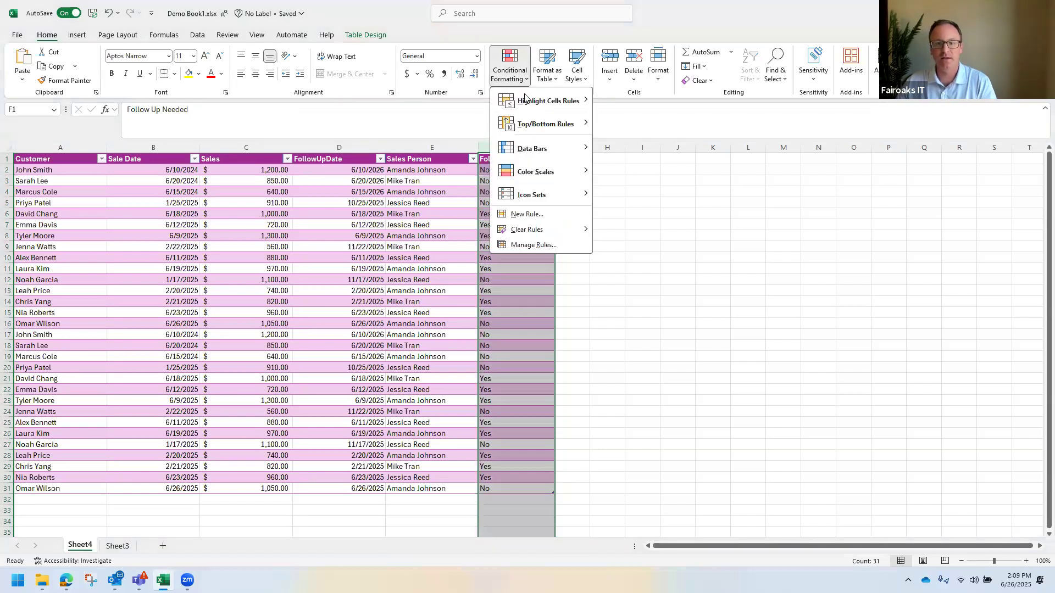
mouse_move(526, 98)
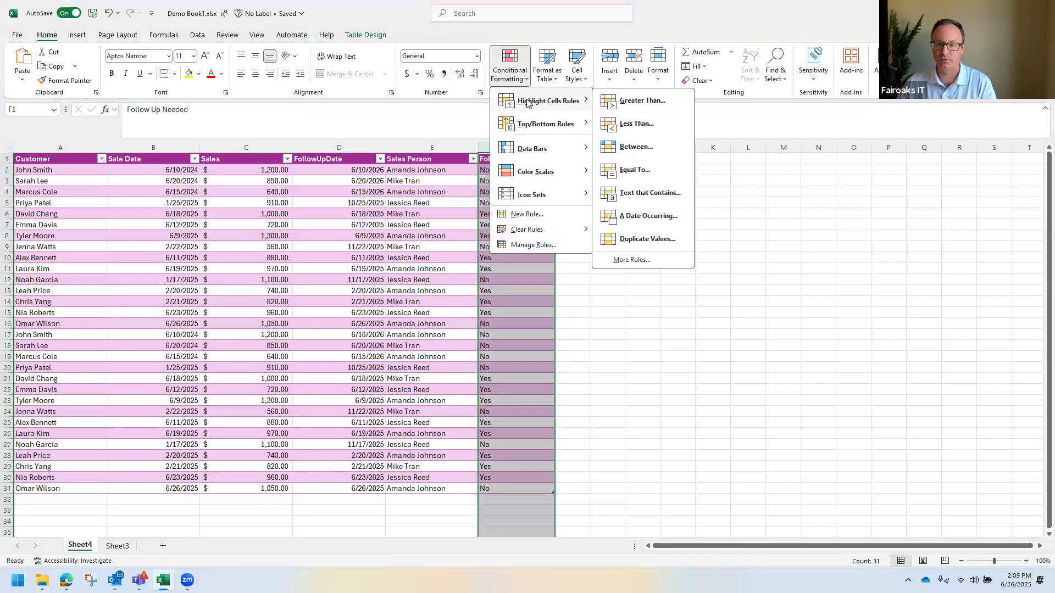
click(650, 167)
text(Yes)
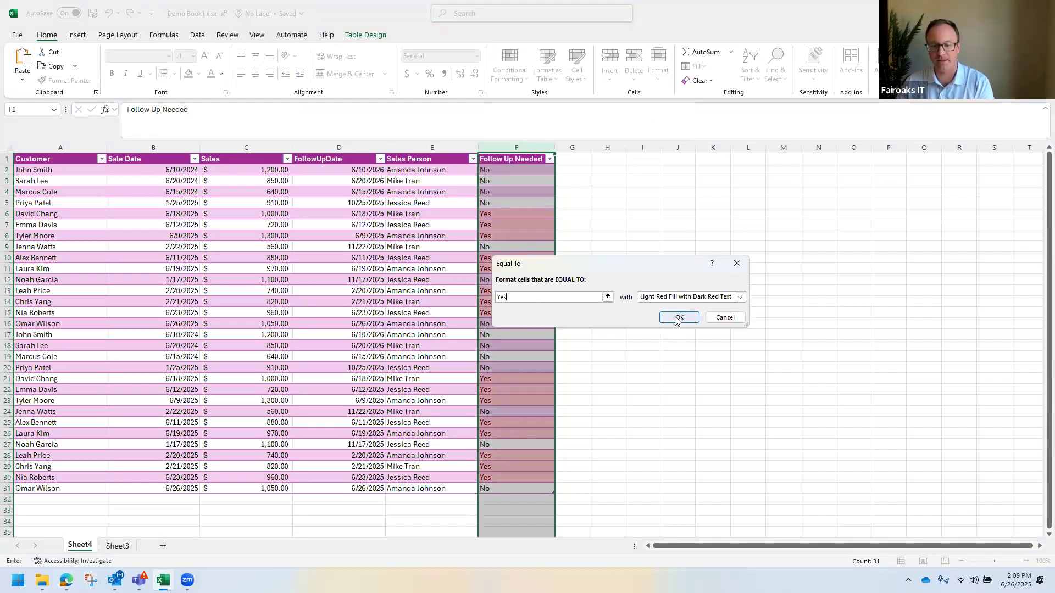
click(678, 317)
click(529, 414)
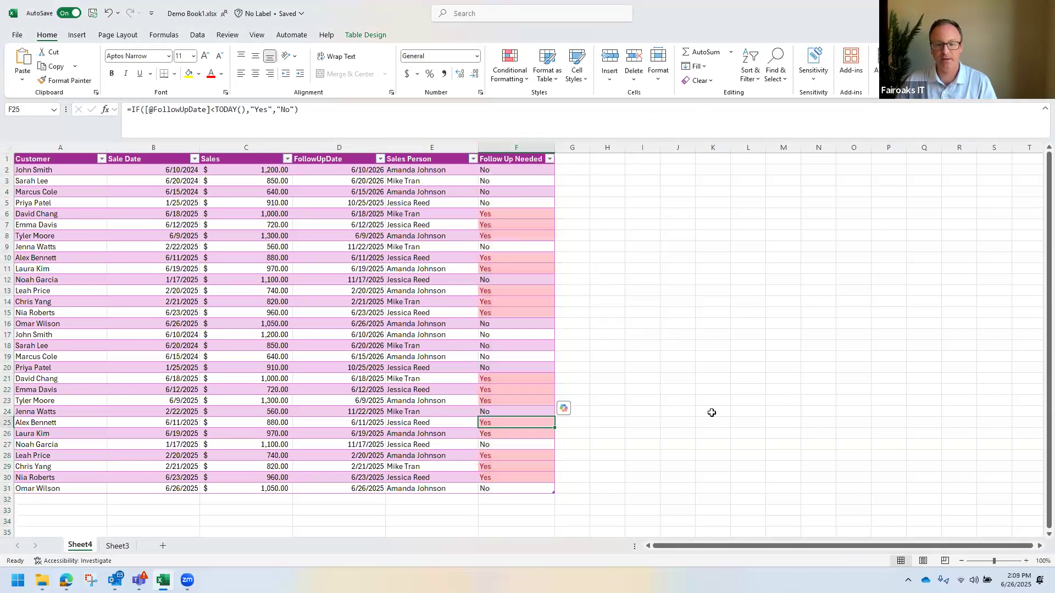
click(711, 412)
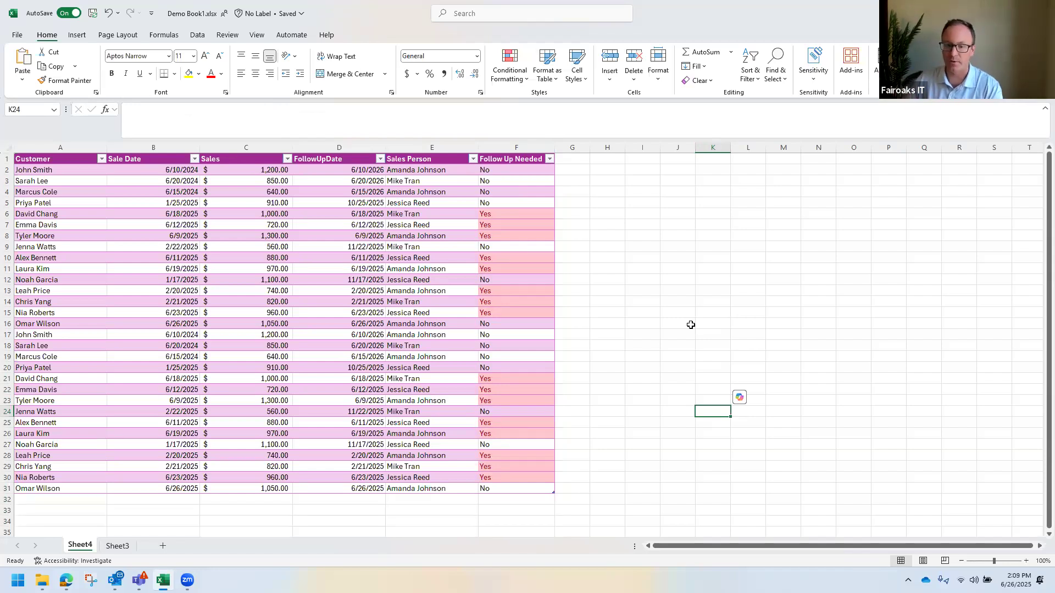
Step: Append a record in row 32 below the table with the customer's full name, sale date 6/26/2025 and sales of 2000
scroll(140, 330, down, 3)
click(52, 401)
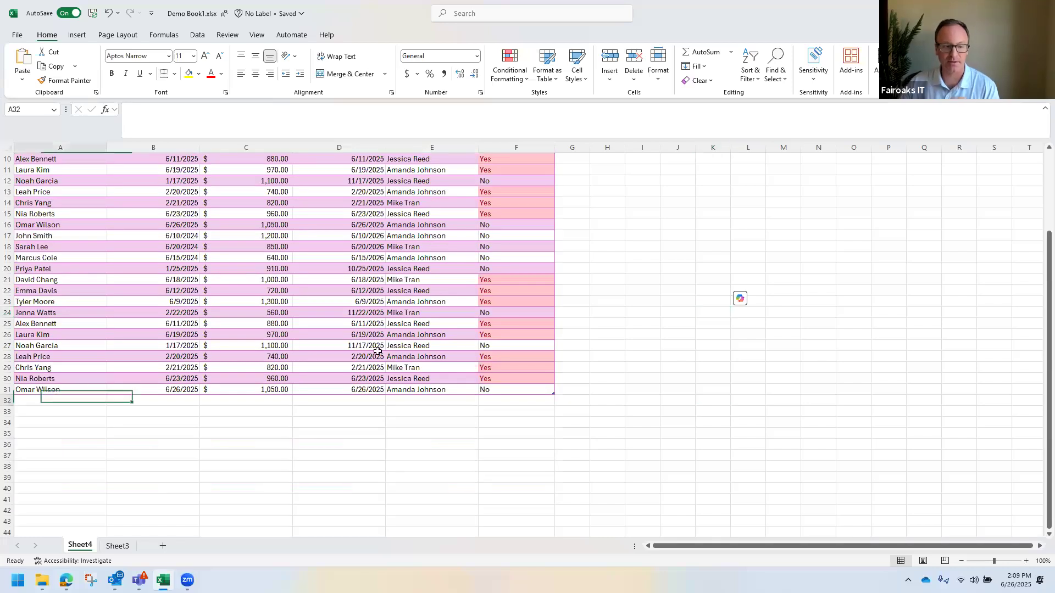
text(Adam Crossley)
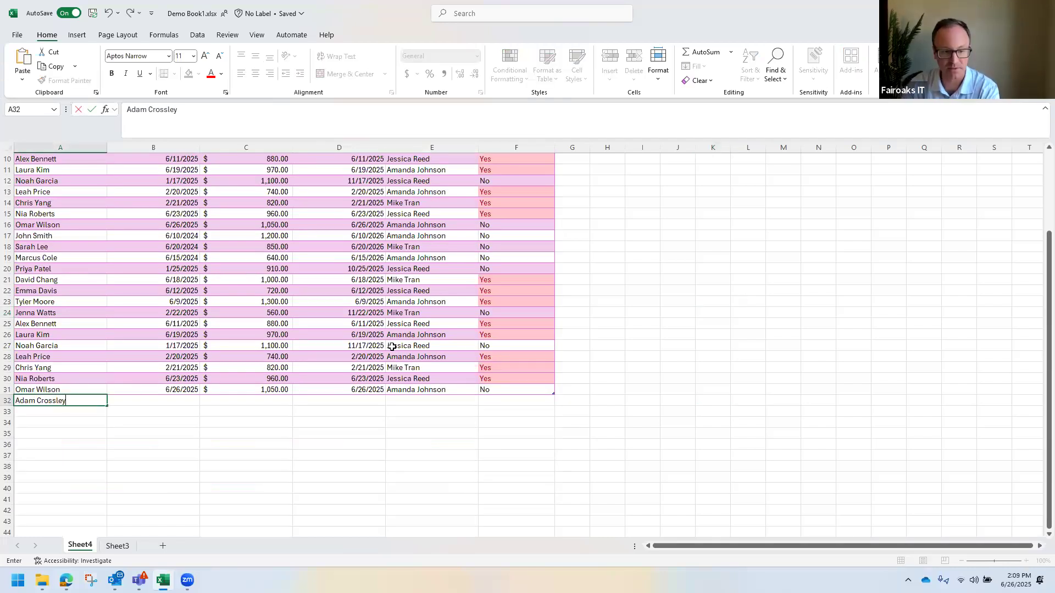
key(Tab)
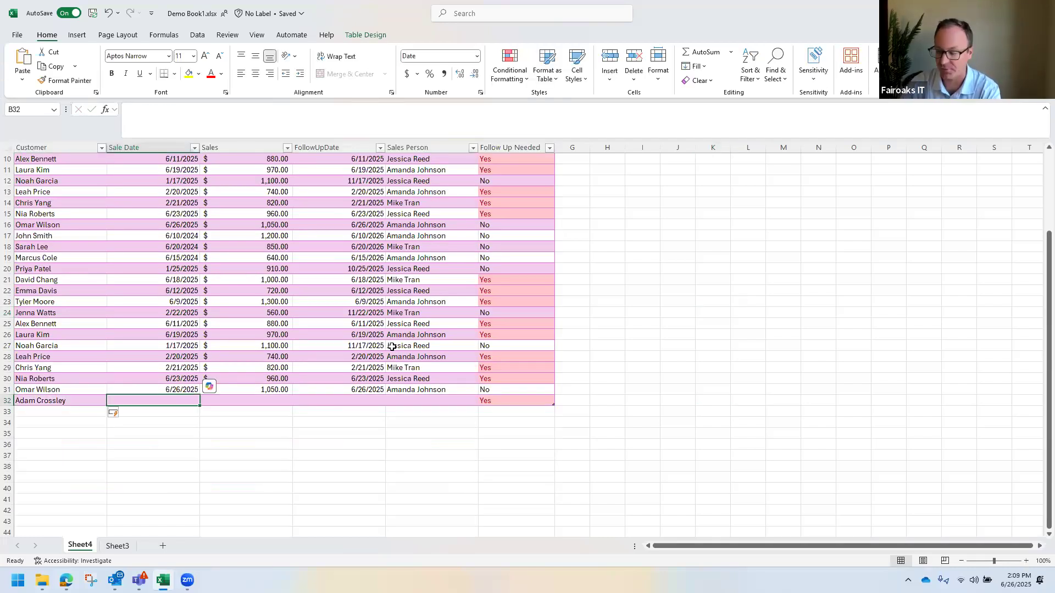
text(6/26/2025)
key(Tab)
text(2000)
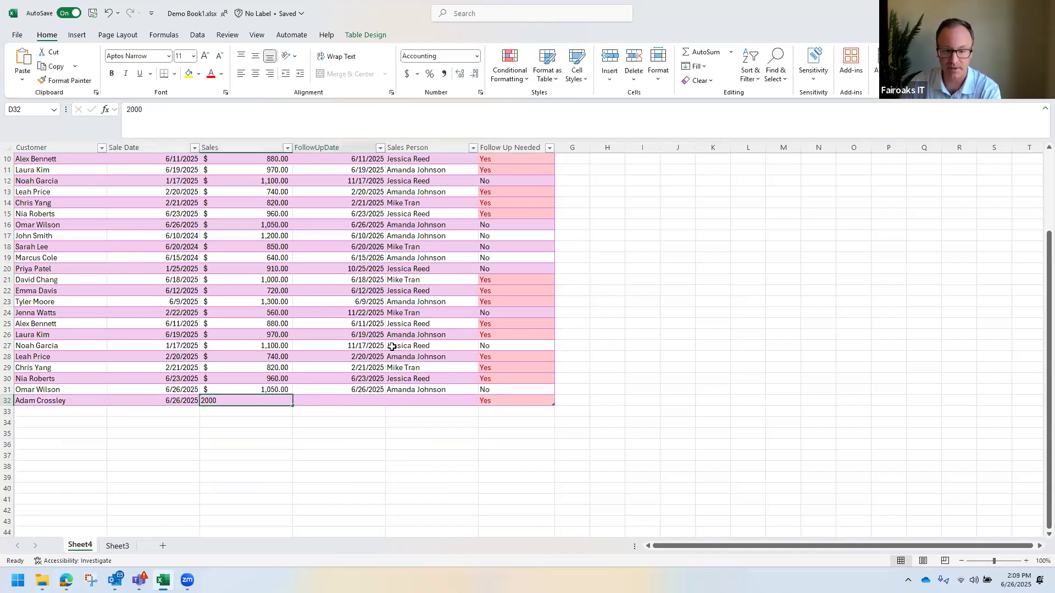
Step: Complete the row 32 record with follow-up date 7/25/2026 and the sales person's full name
key(Tab)
text(7/25/)
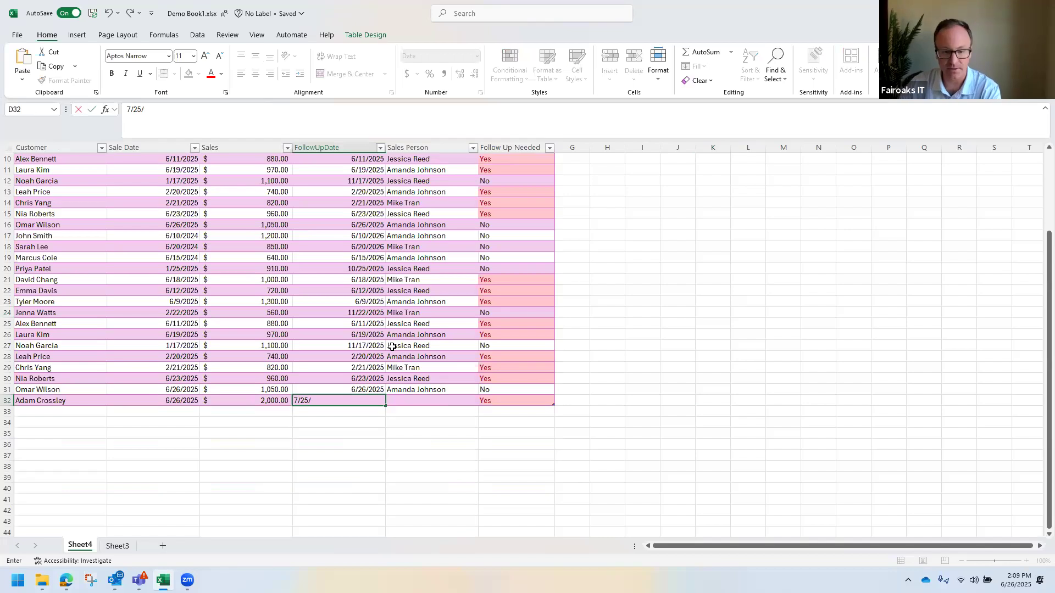
key(Tab)
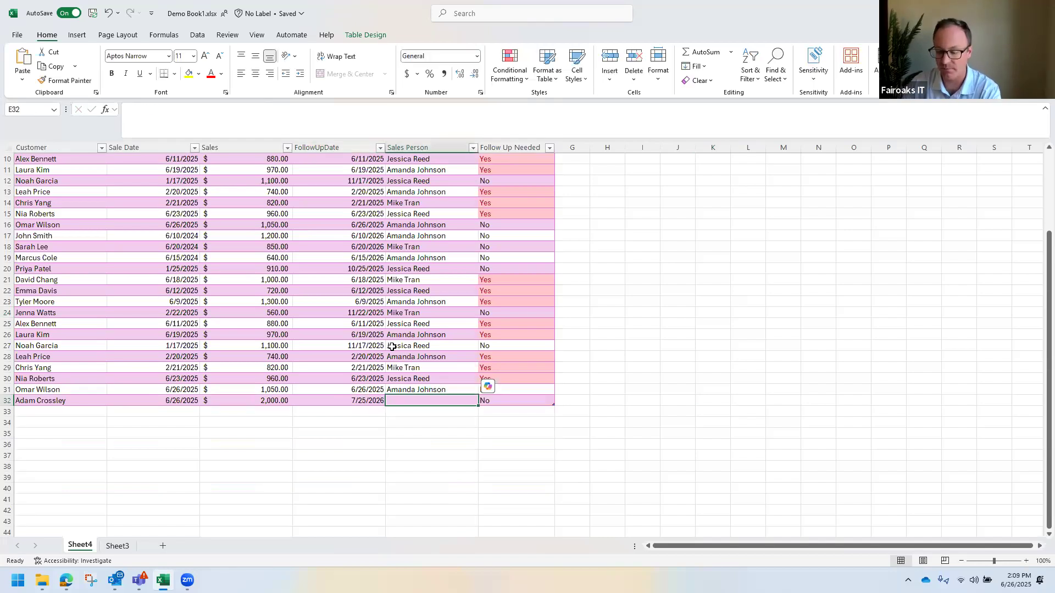
text(Amanda Johnson)
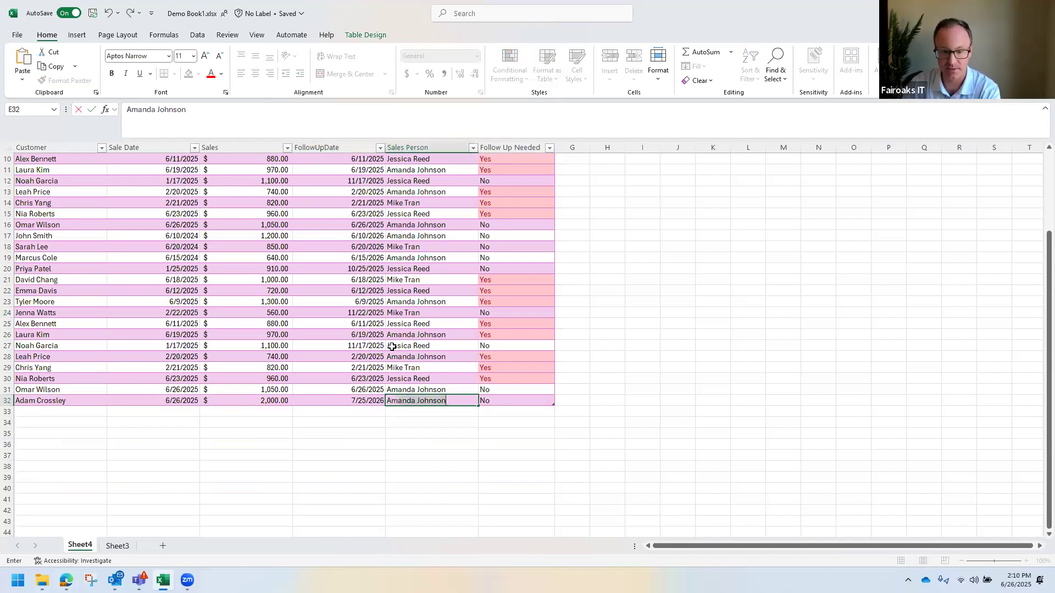
key(Tab)
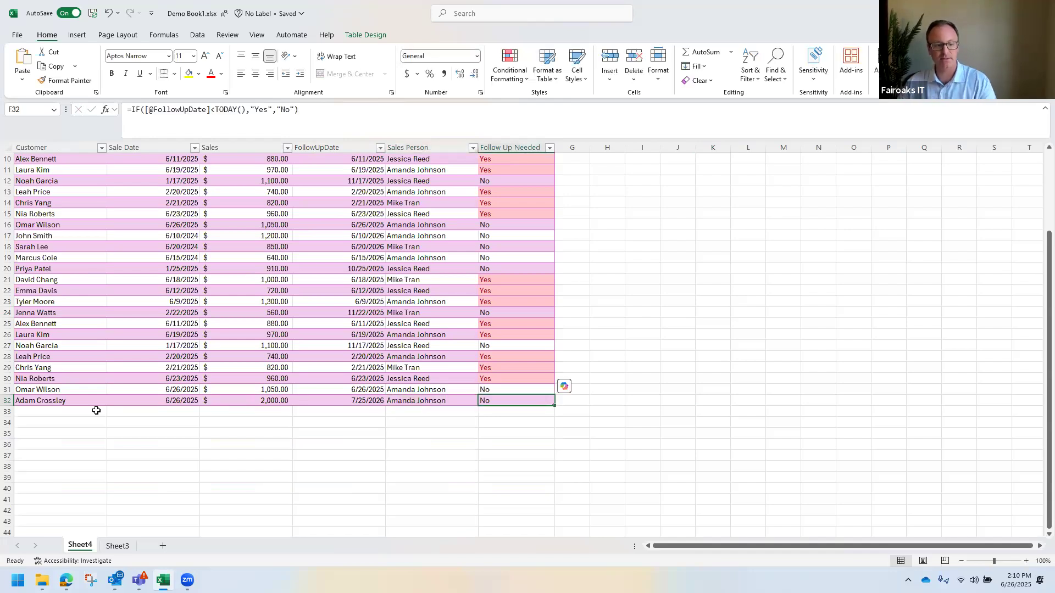
click(79, 401)
scroll(105, 376, up, 3)
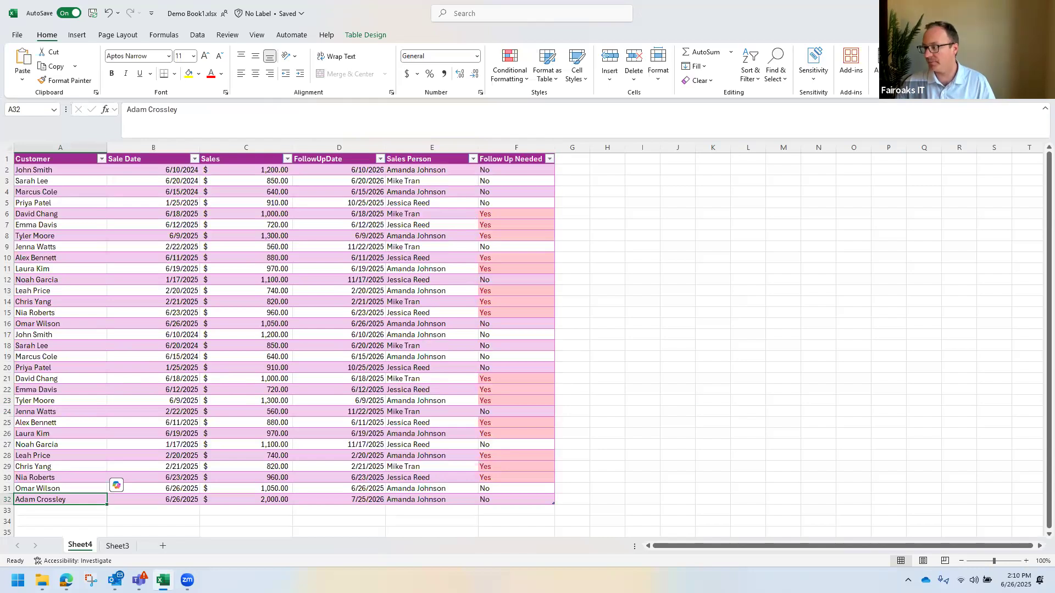
Step: Create a PivotTable from the sales table Table1 on a new worksheet
key(alt+Tab)
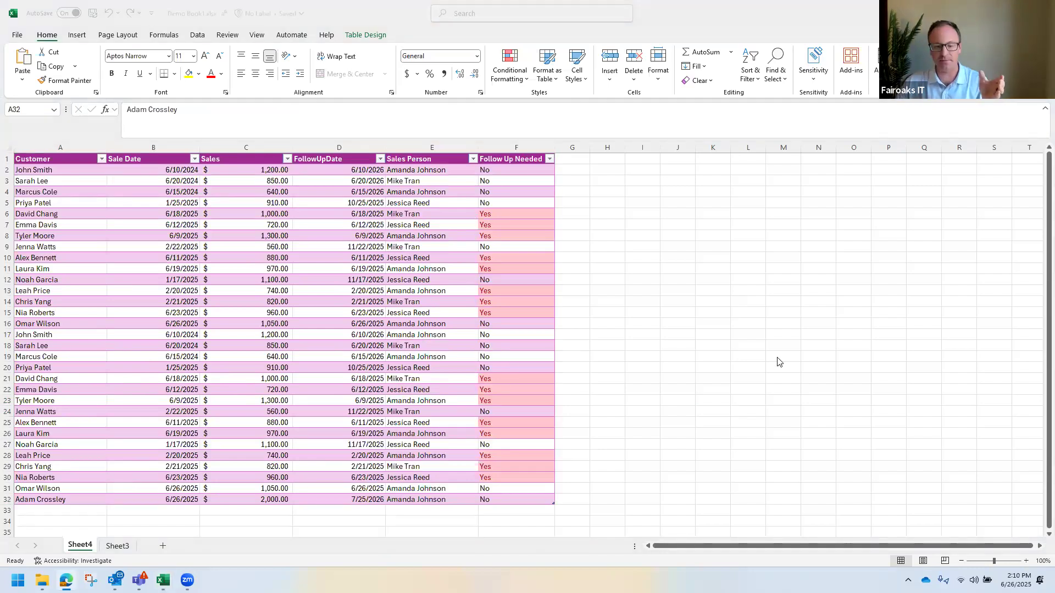
click(318, 346)
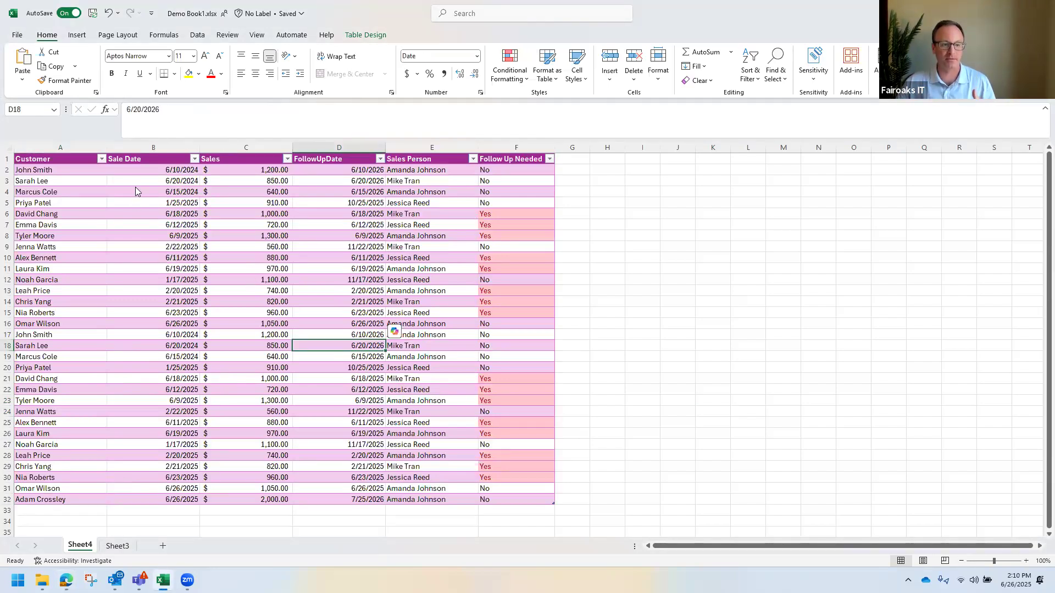
click(77, 35)
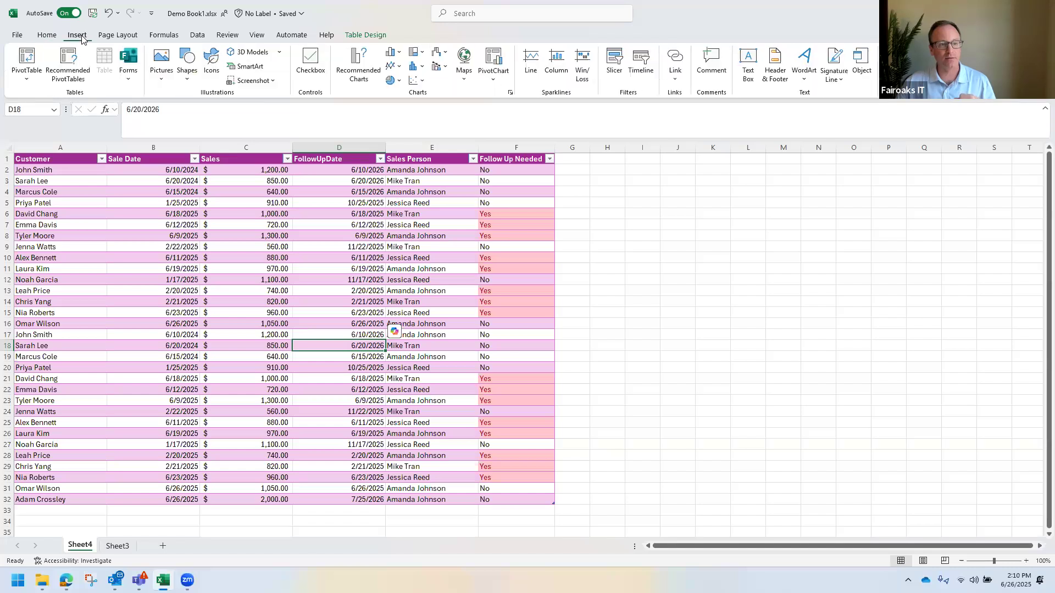
click(32, 58)
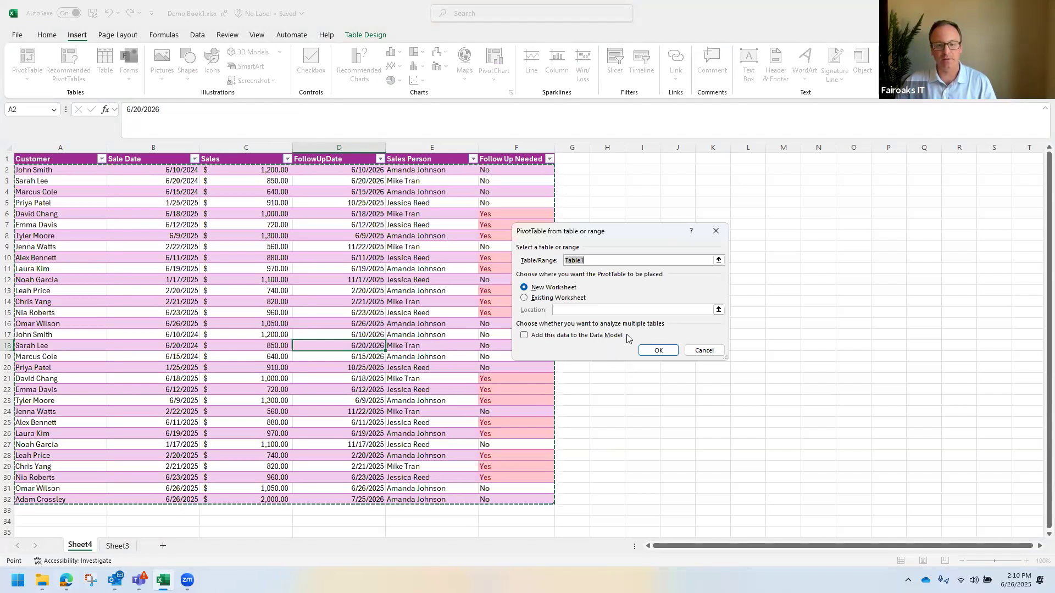
click(650, 350)
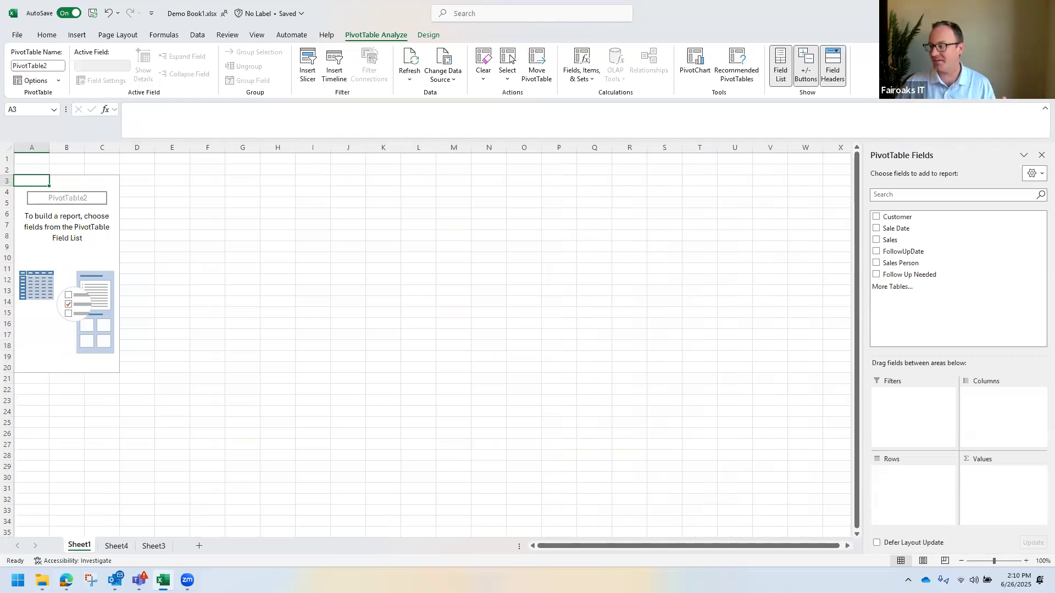
Step: Build the PivotTable with Sales Person as rows and the sum of Sales as values
click(92, 244)
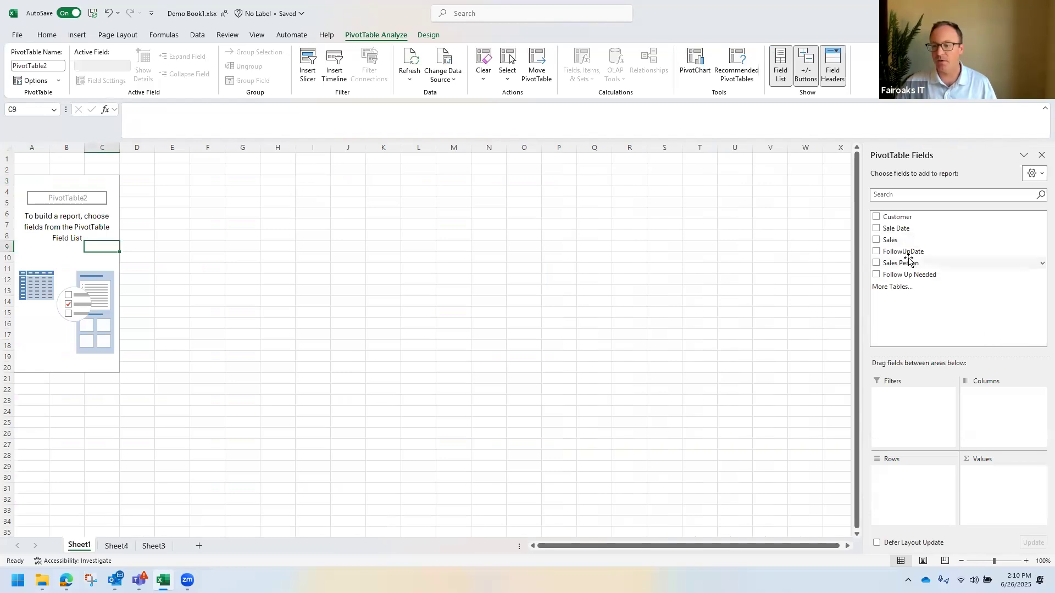
drag(905, 263, 906, 492)
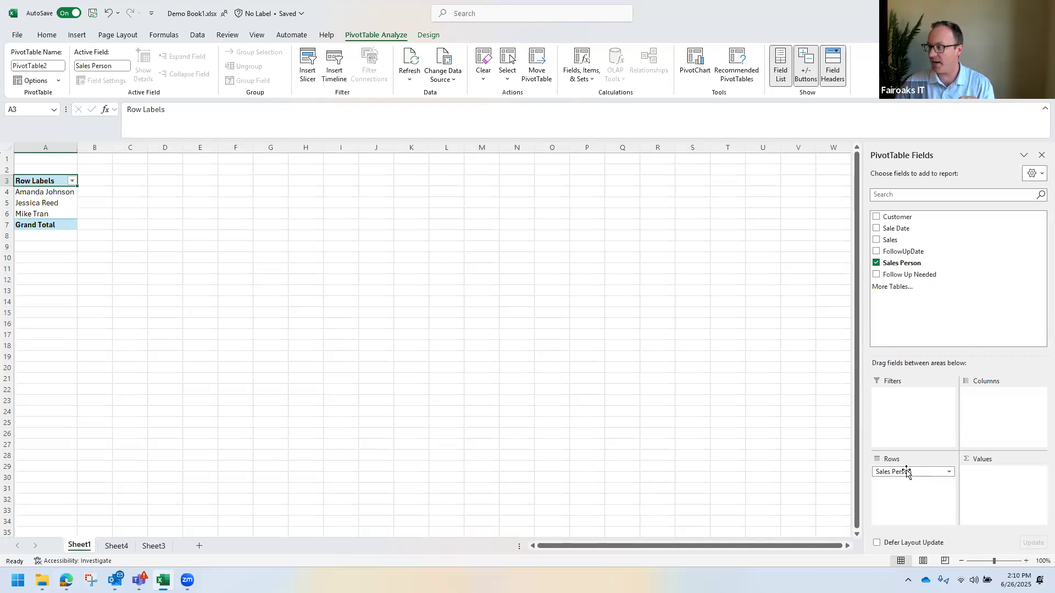
drag(897, 238, 992, 487)
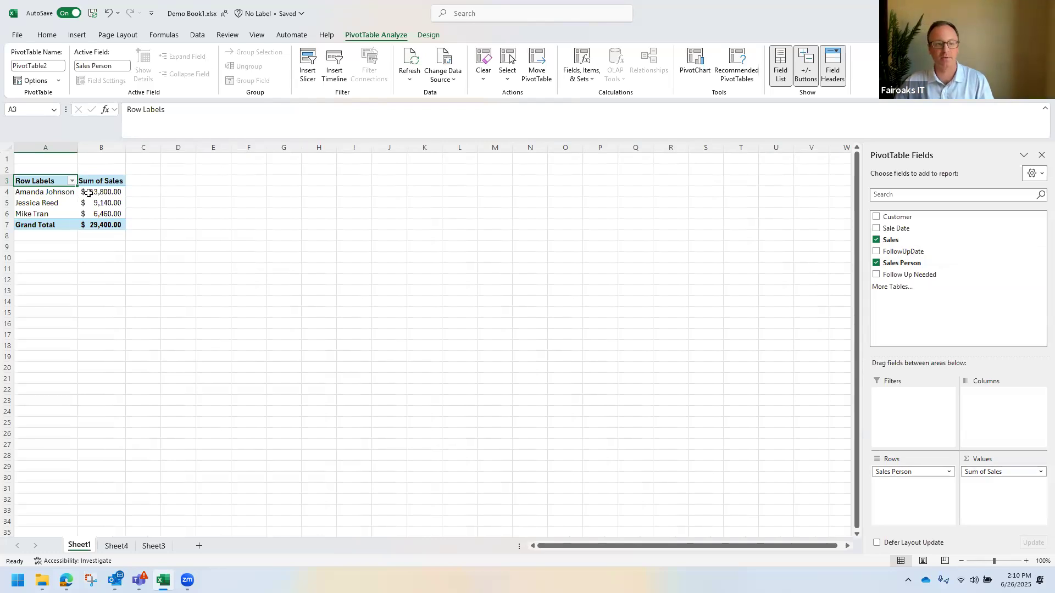
Step: Review the sales total of each sales person in the PivotTable
mouse_move(48, 193)
mouse_down()
mouse_move(111, 222)
mouse_move(112, 212)
mouse_move(40, 181)
mouse_up()
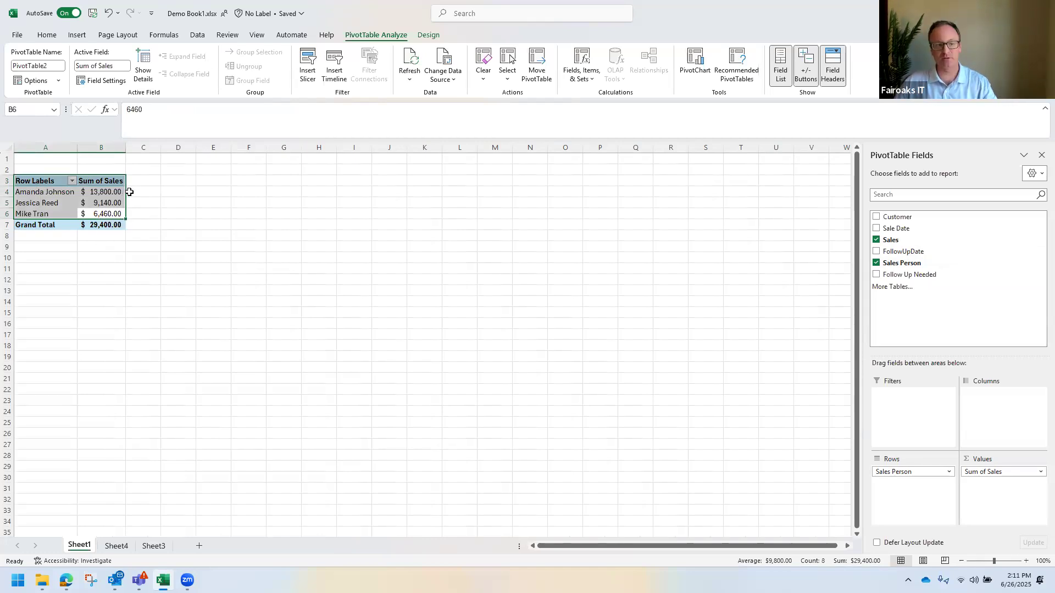
click(104, 215)
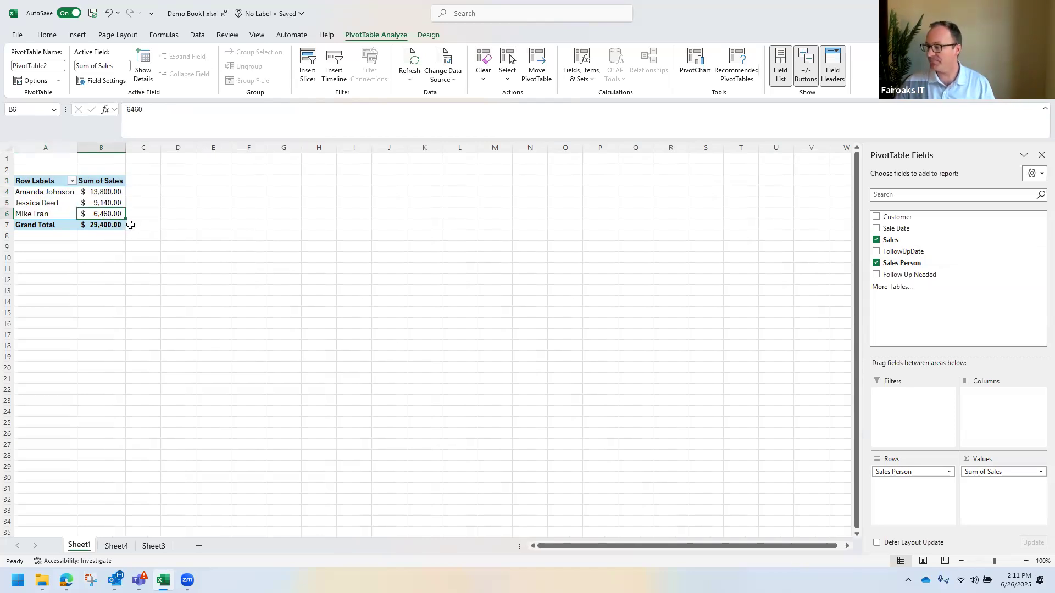
click(117, 315)
drag(44, 192, 44, 214)
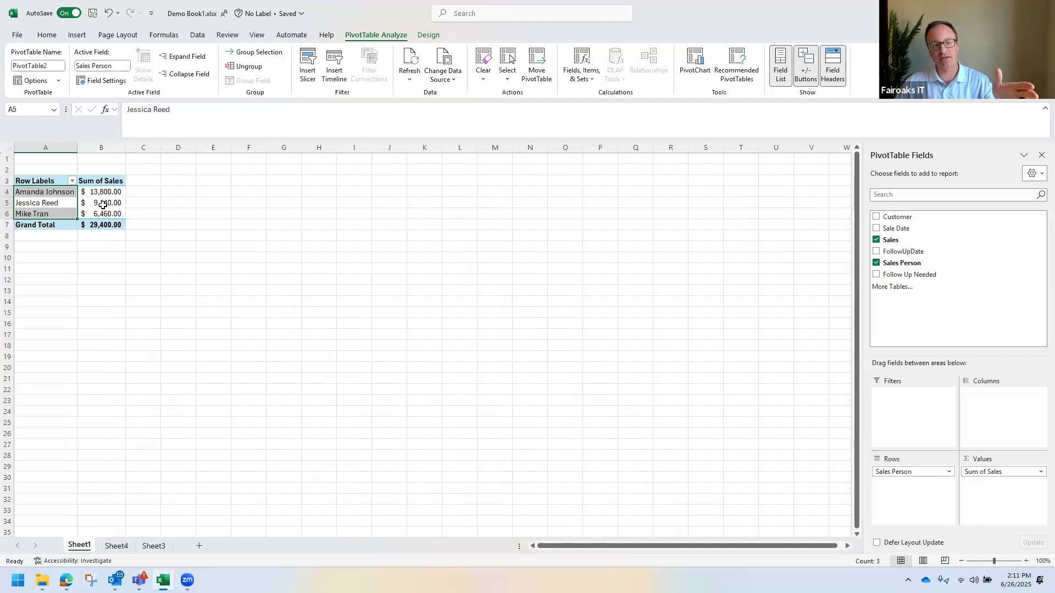
Step: Insert a Sales Person slicer for the PivotTable and move it up level with the PivotTable's header row
click(103, 205)
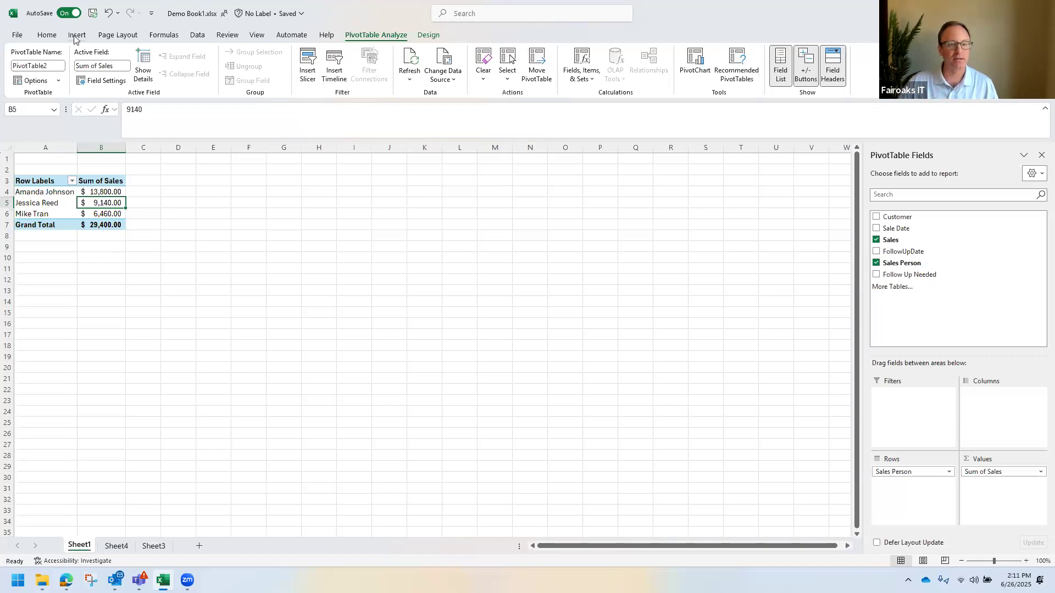
click(314, 77)
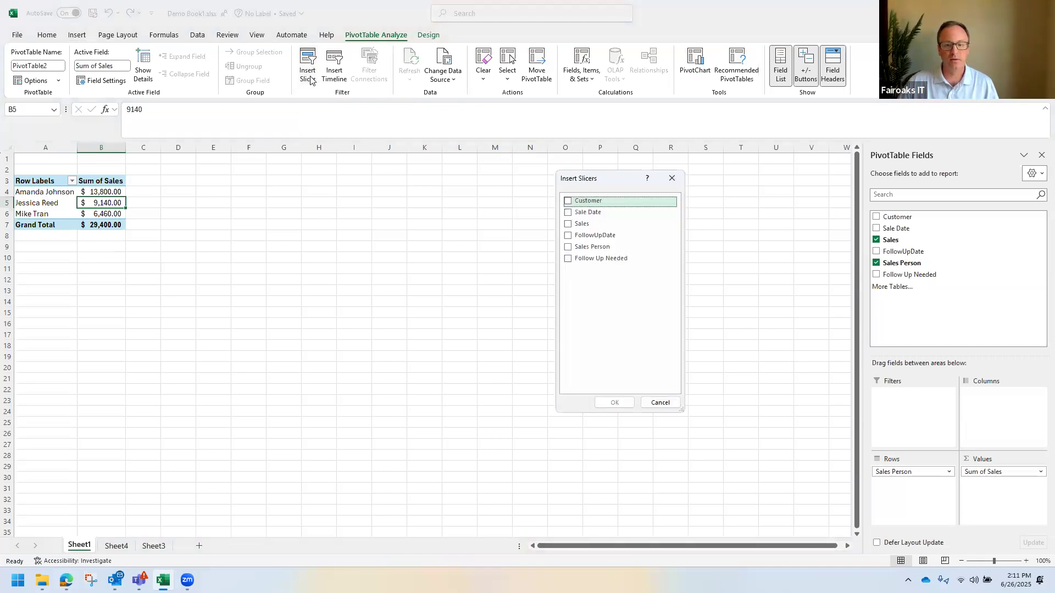
click(568, 249)
click(615, 403)
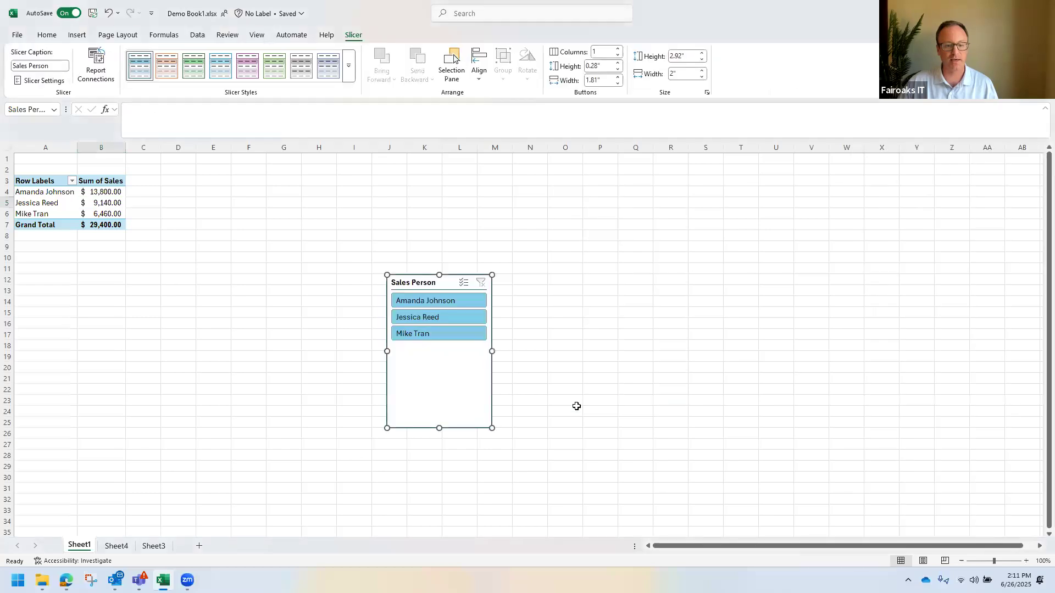
drag(451, 283, 424, 193)
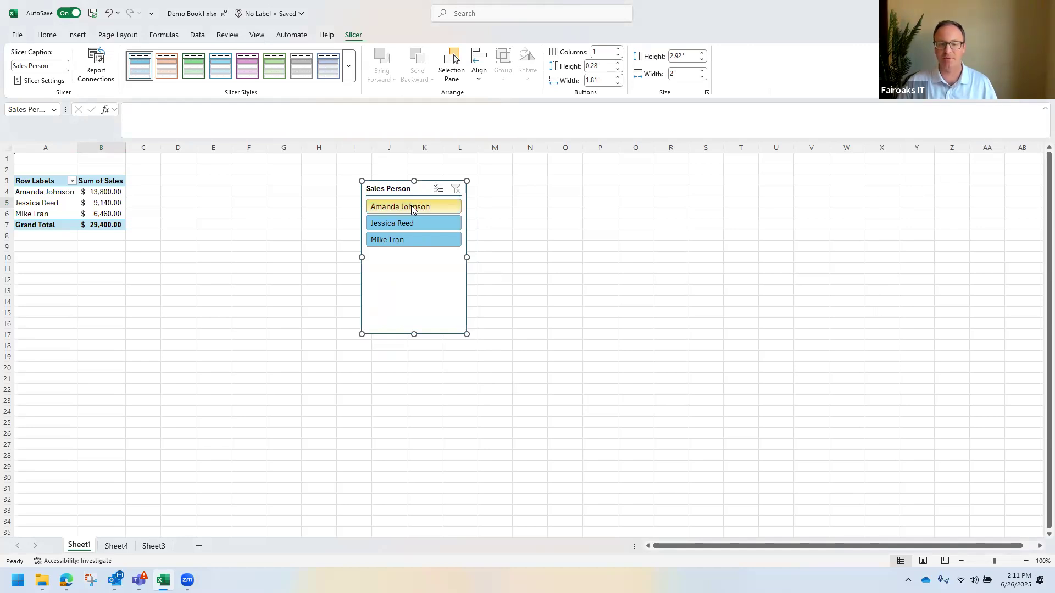
Step: Try the slicer by filtering the PivotTable to each sales person in turn, from the last listed to the first, and clear the filter
click(401, 242)
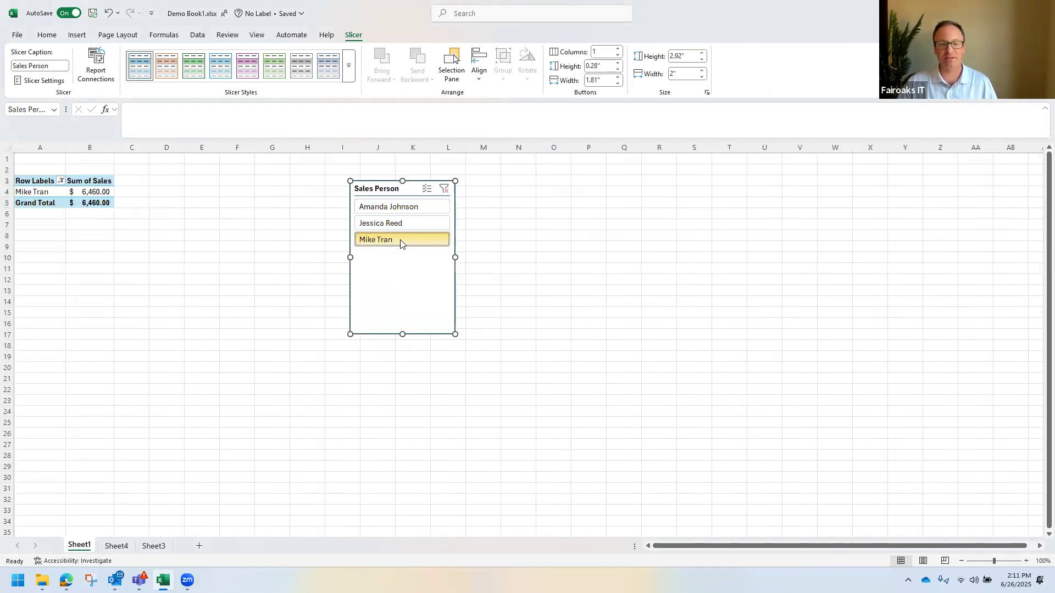
click(401, 225)
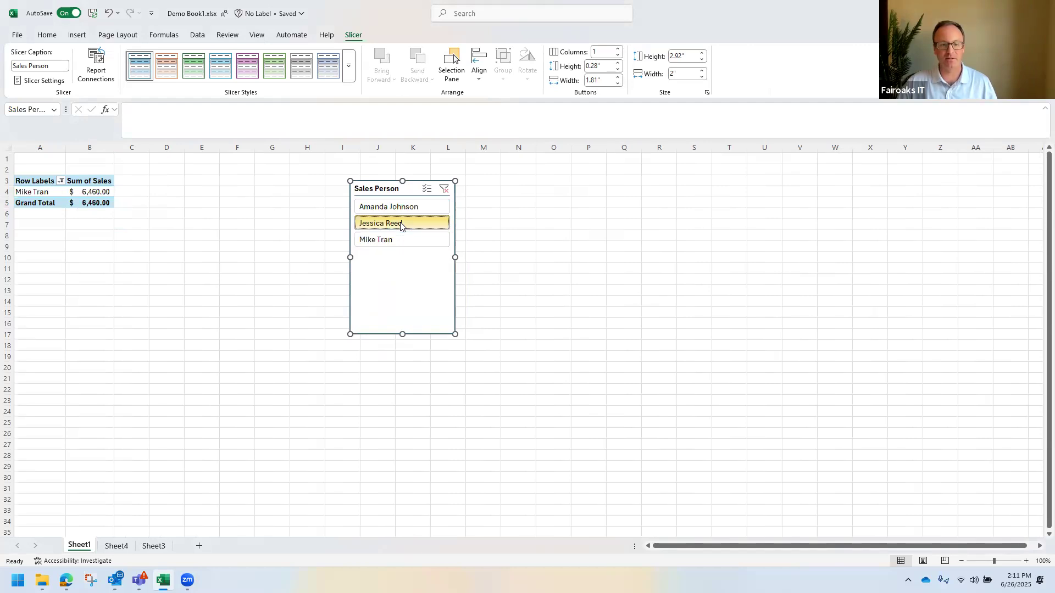
click(400, 212)
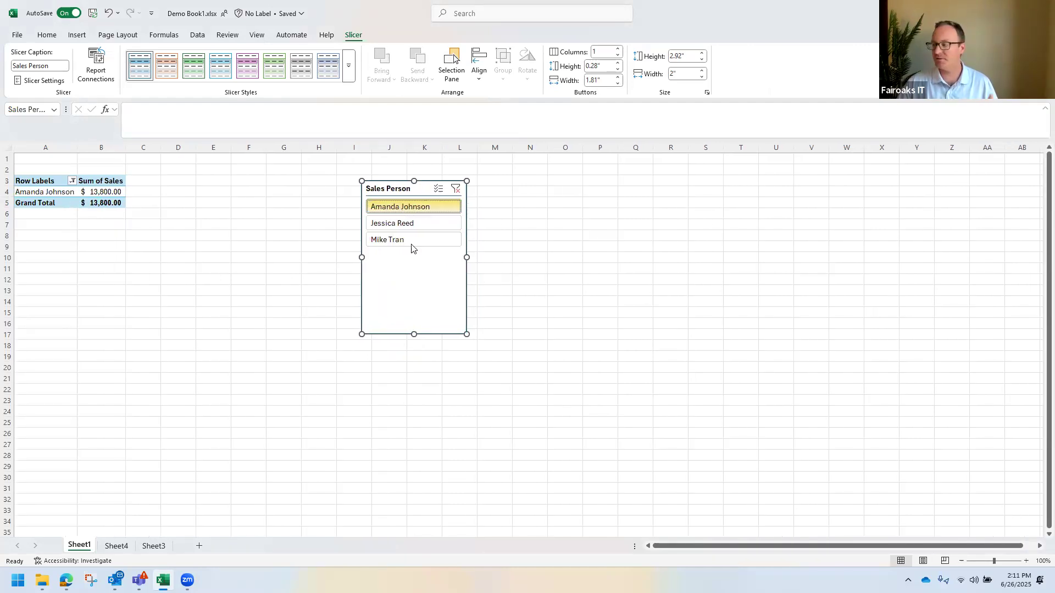
drag(439, 304, 267, 351)
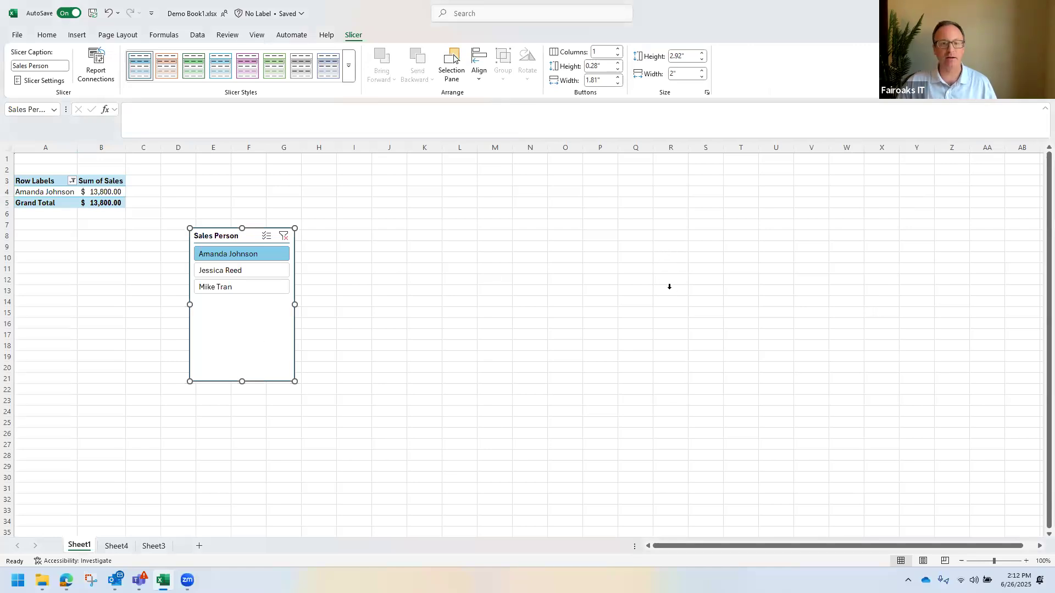
click(93, 193)
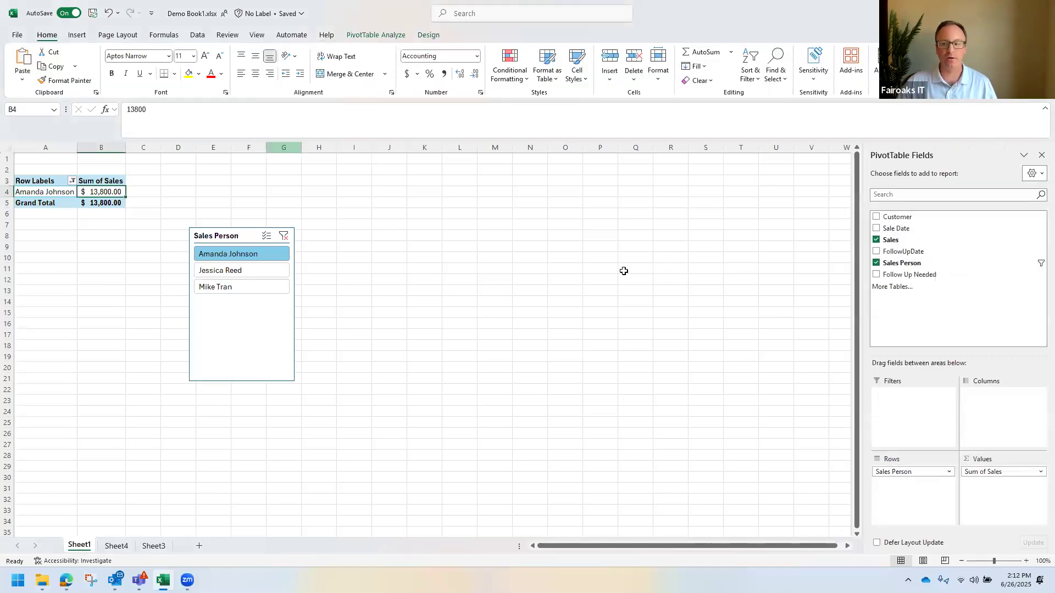
click(283, 238)
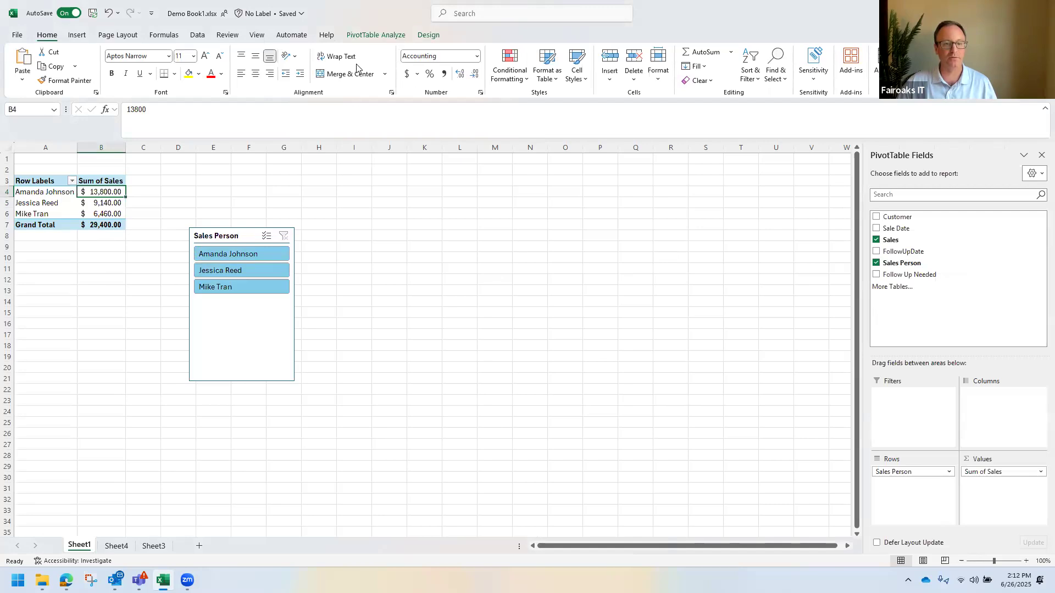
Step: Insert a timeline for the Sale Date field of the PivotTable
click(377, 35)
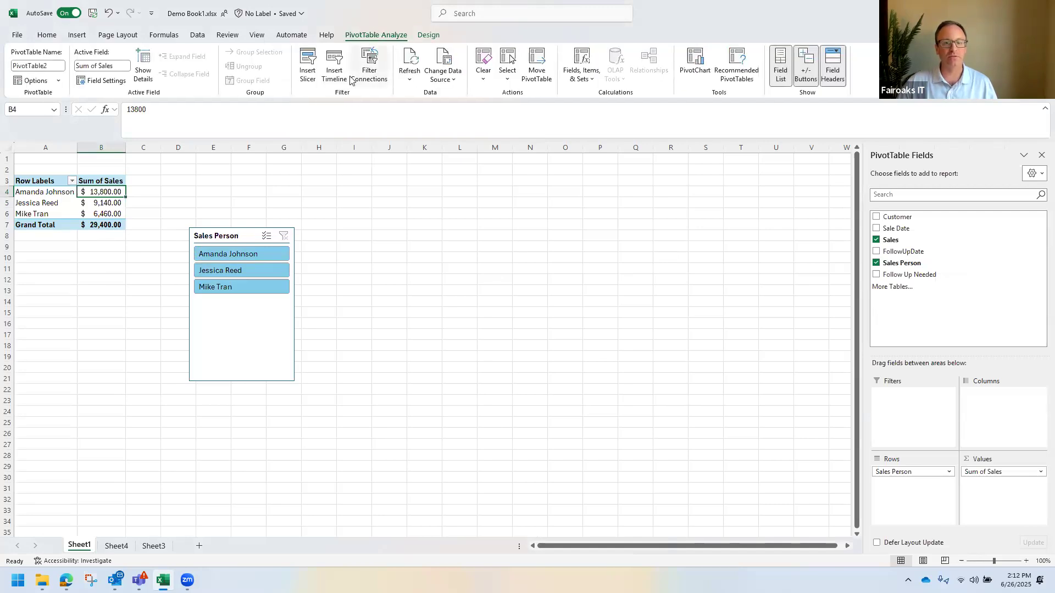
click(329, 80)
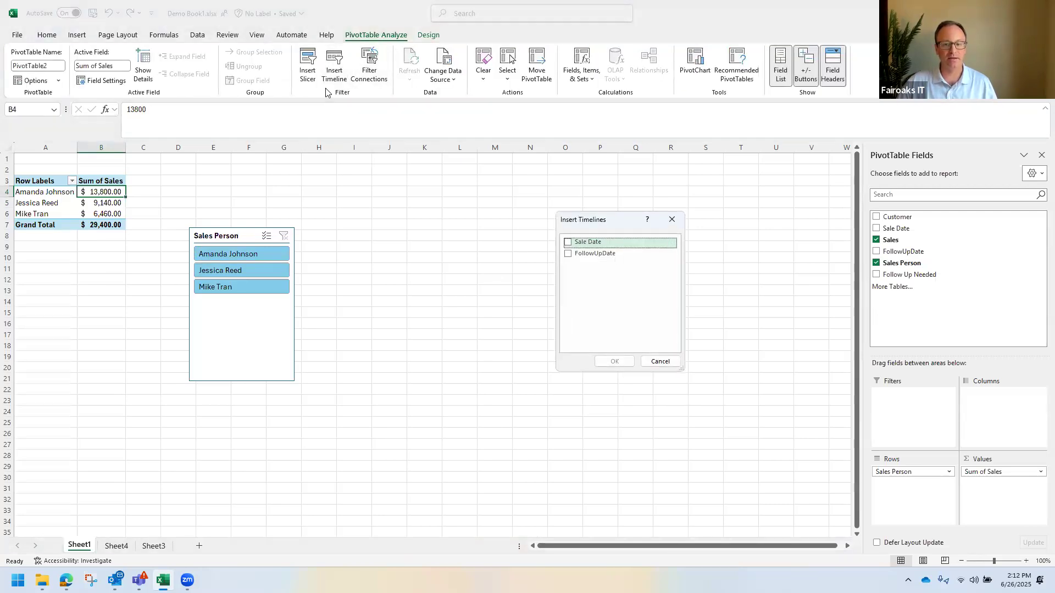
click(568, 242)
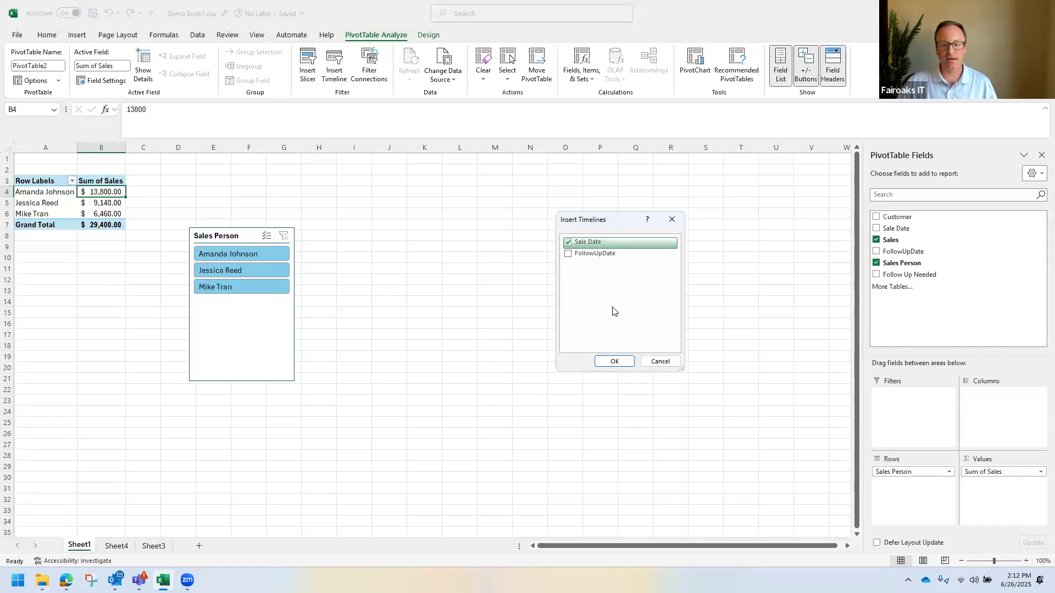
click(604, 365)
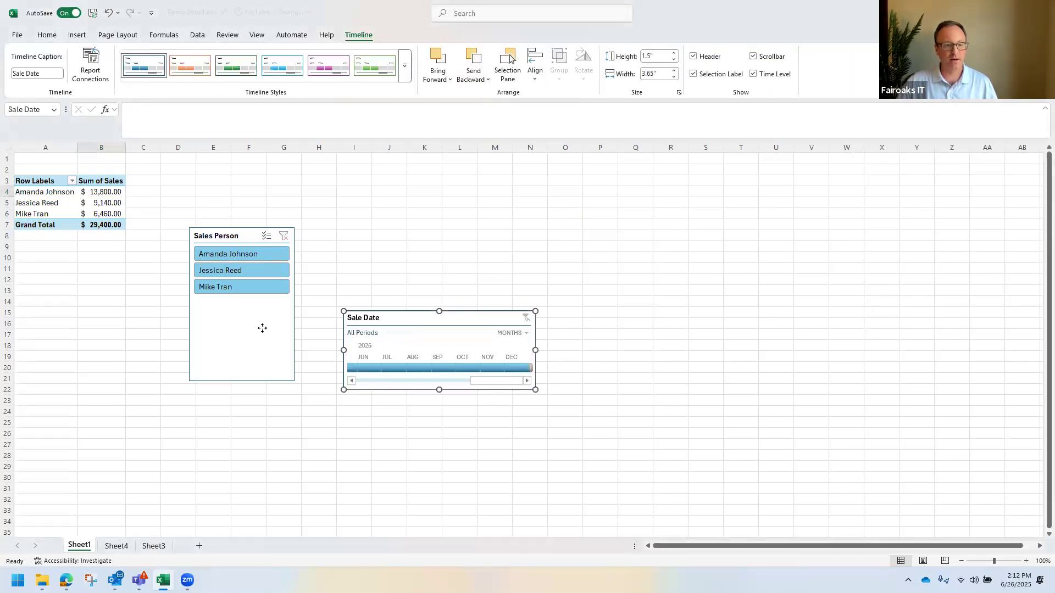
Step: Place the Sale Date timeline directly below the PivotTable and the Sales Person slicer beneath the timeline
drag(396, 316, 91, 258)
drag(233, 238, 81, 358)
drag(178, 322, 52, 324)
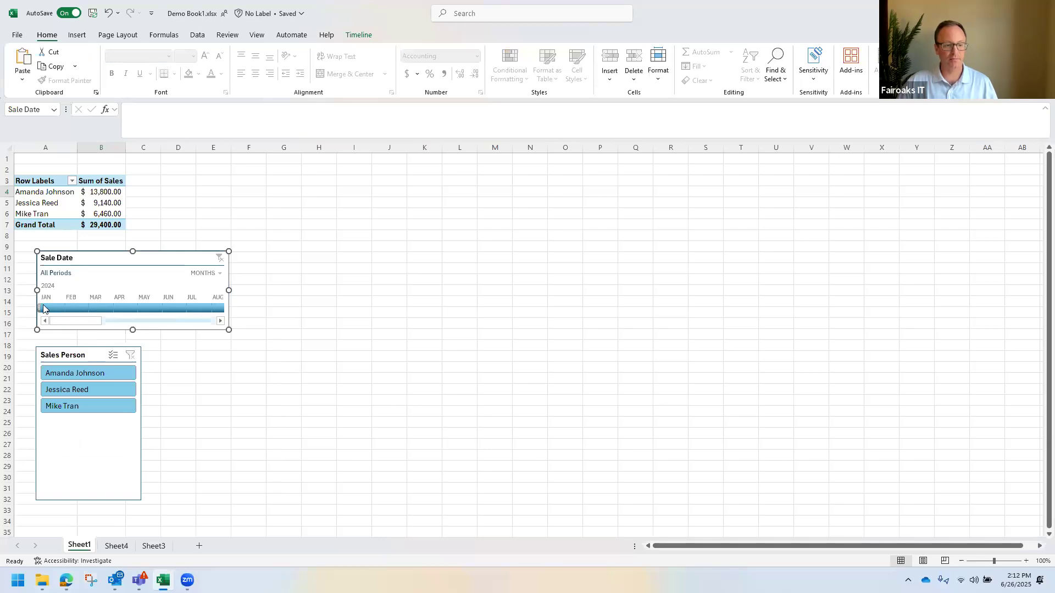
Step: Try the Sale Date timeline by filtering the PivotTable to Mar - Jun 2025, and clear the filter
drag(39, 307, 82, 308)
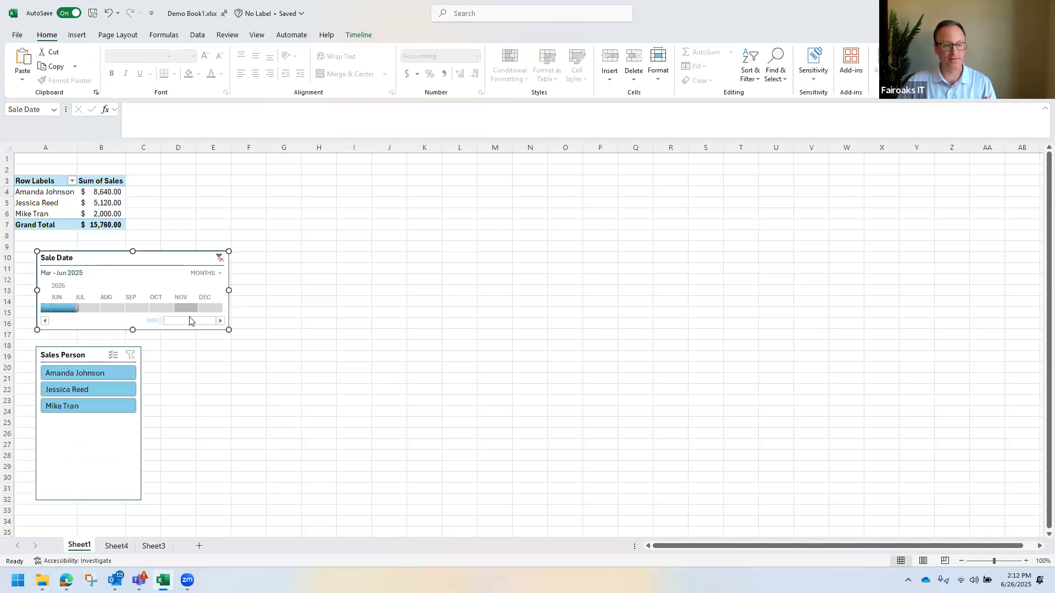
click(142, 323)
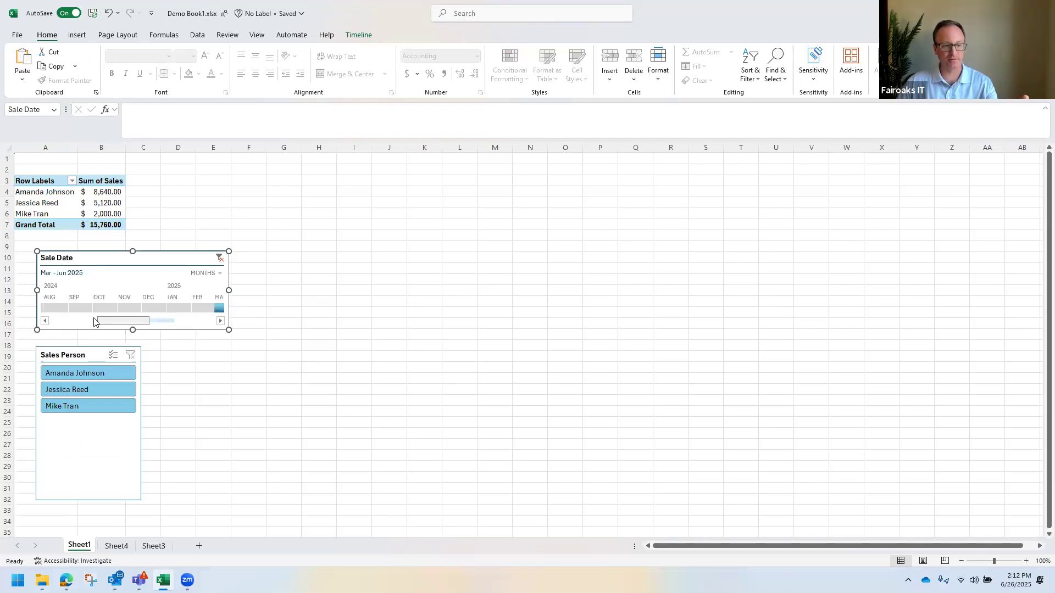
click(219, 258)
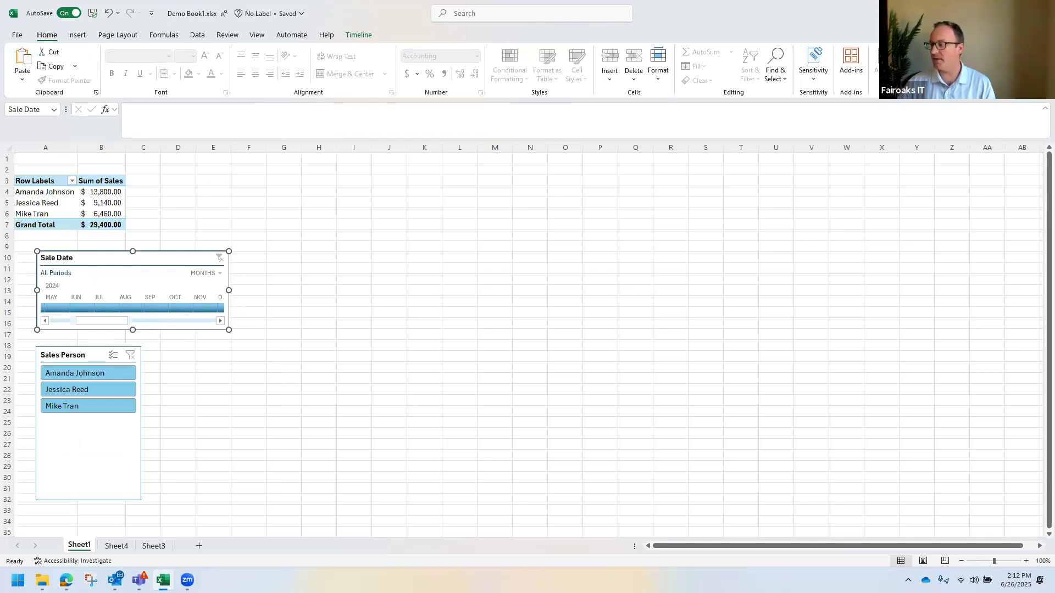
key(alt+Tab)
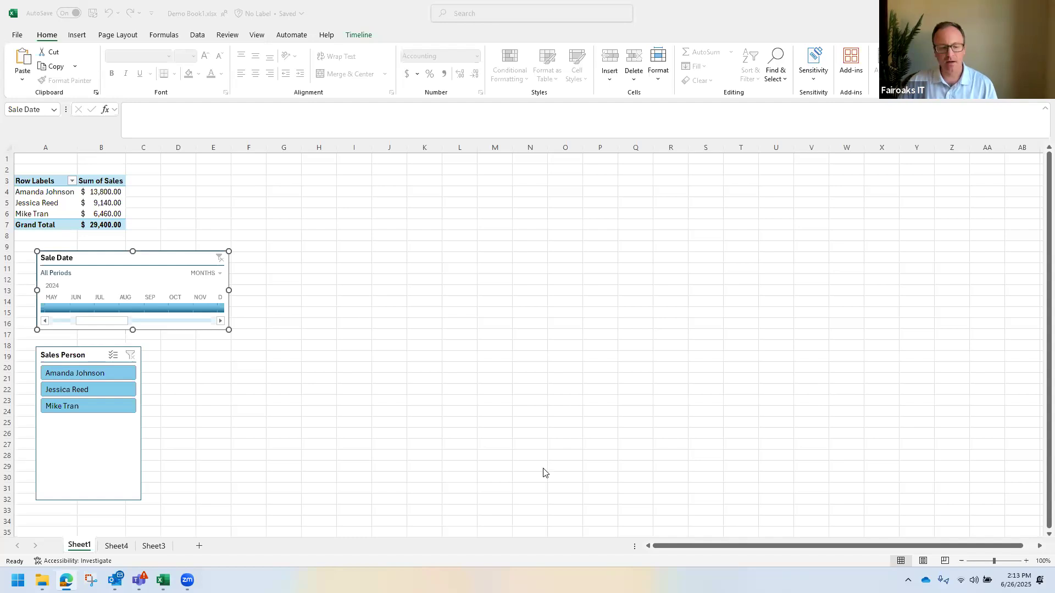
Step: Review the sales table on Sheet4 and the list of sales people in A1:A3 of Sheet3
click(116, 548)
click(116, 547)
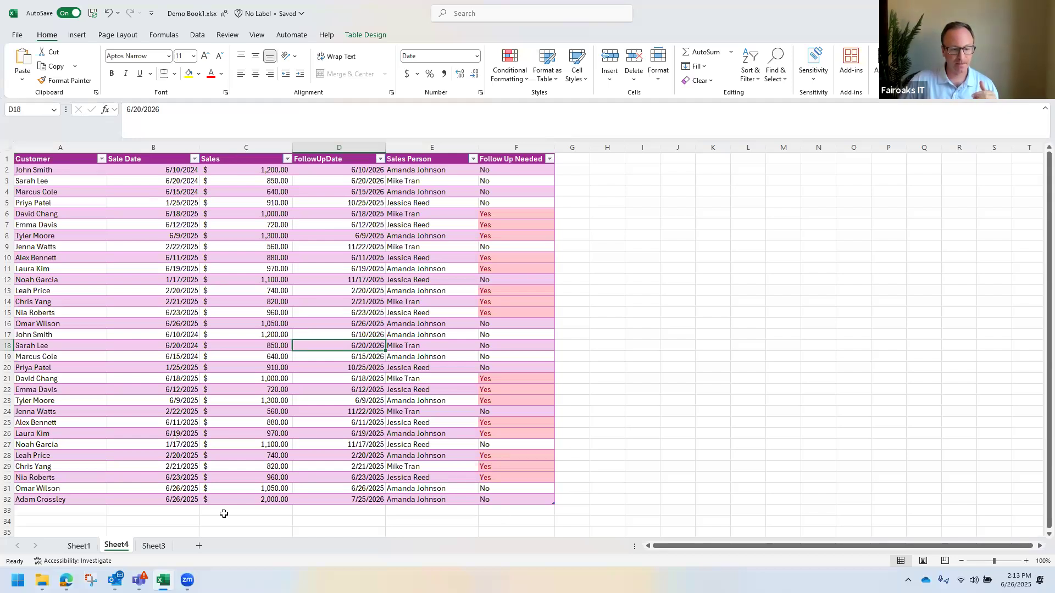
click(156, 549)
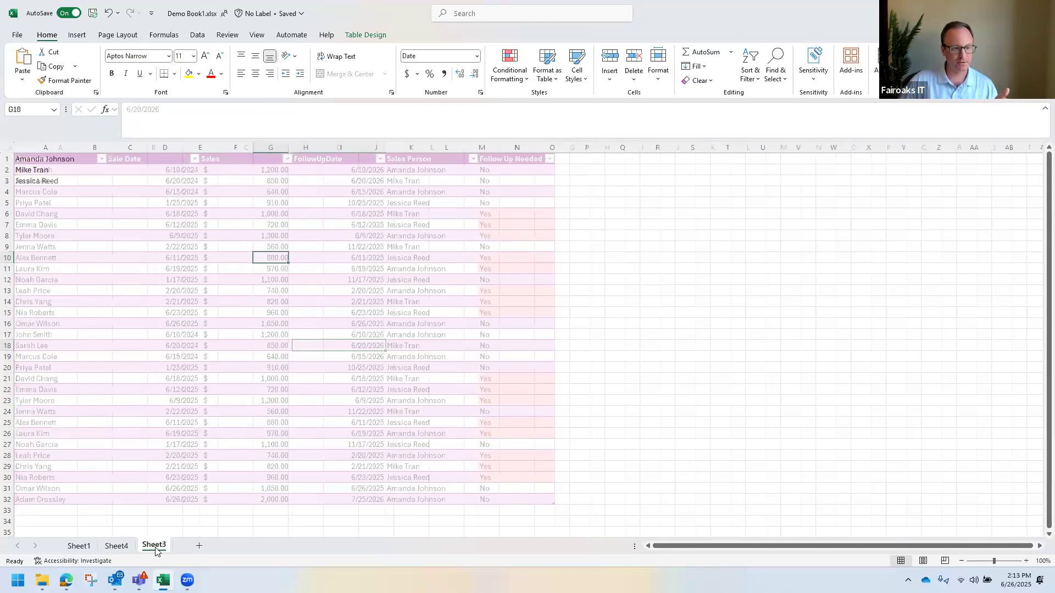
click(119, 550)
click(160, 544)
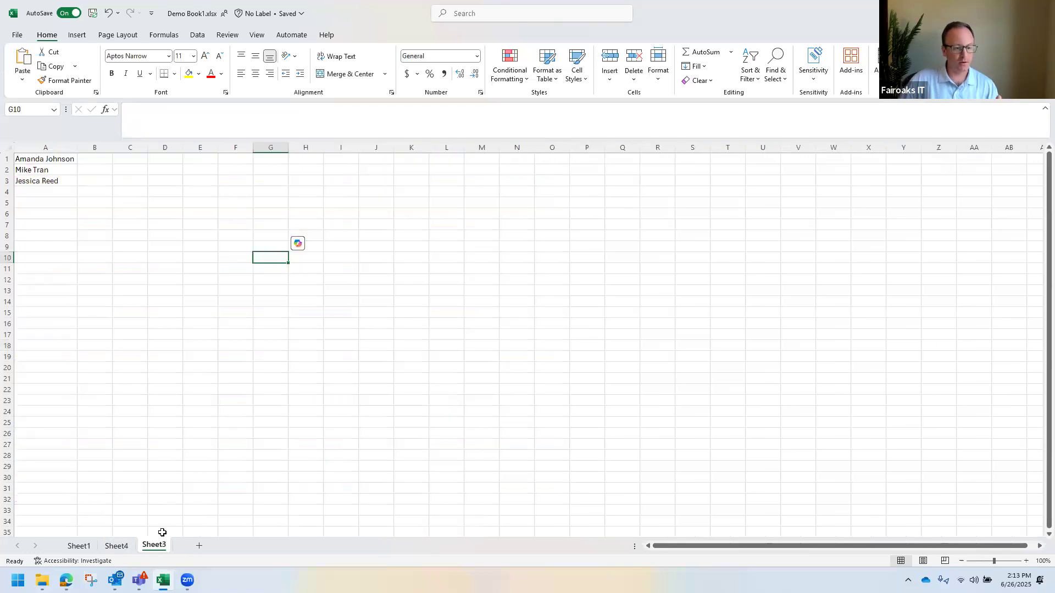
drag(50, 160, 49, 182)
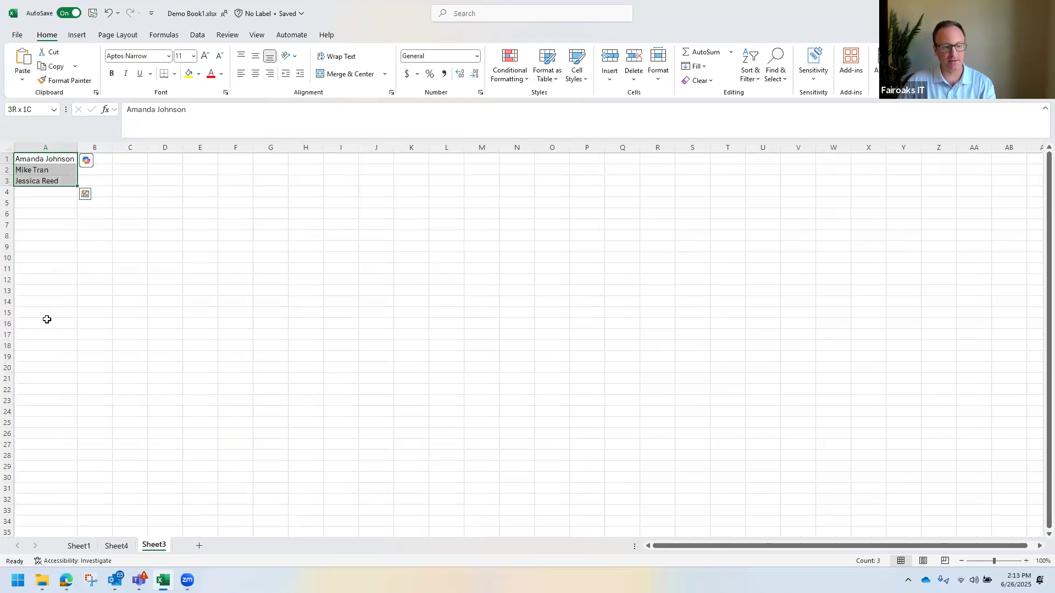
Step: Start a data validation rule for the FollowUpDate cell D12 on Sheet4 that allows a List
click(117, 546)
click(411, 300)
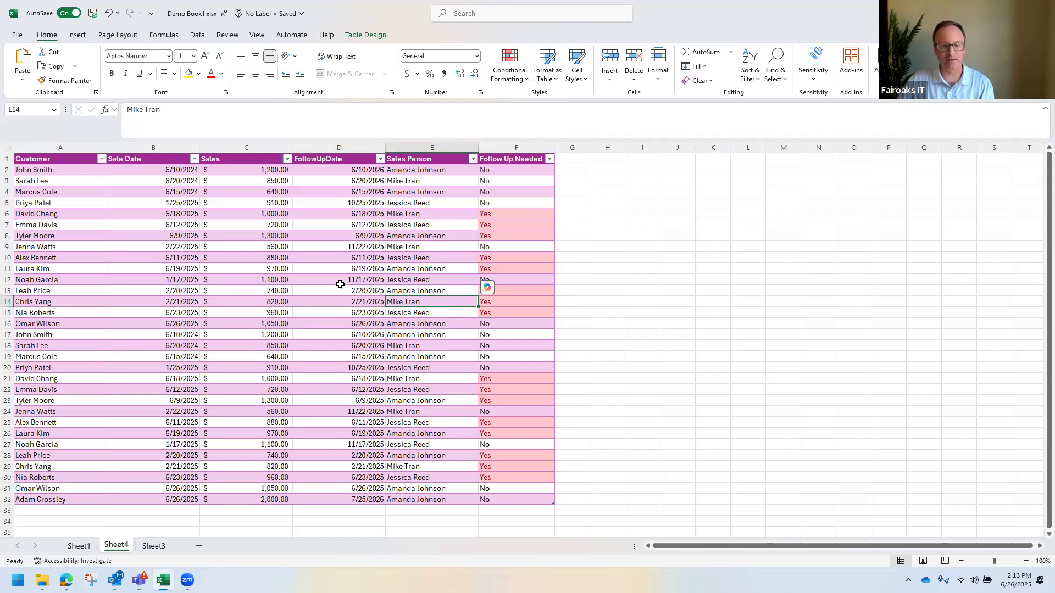
click(341, 281)
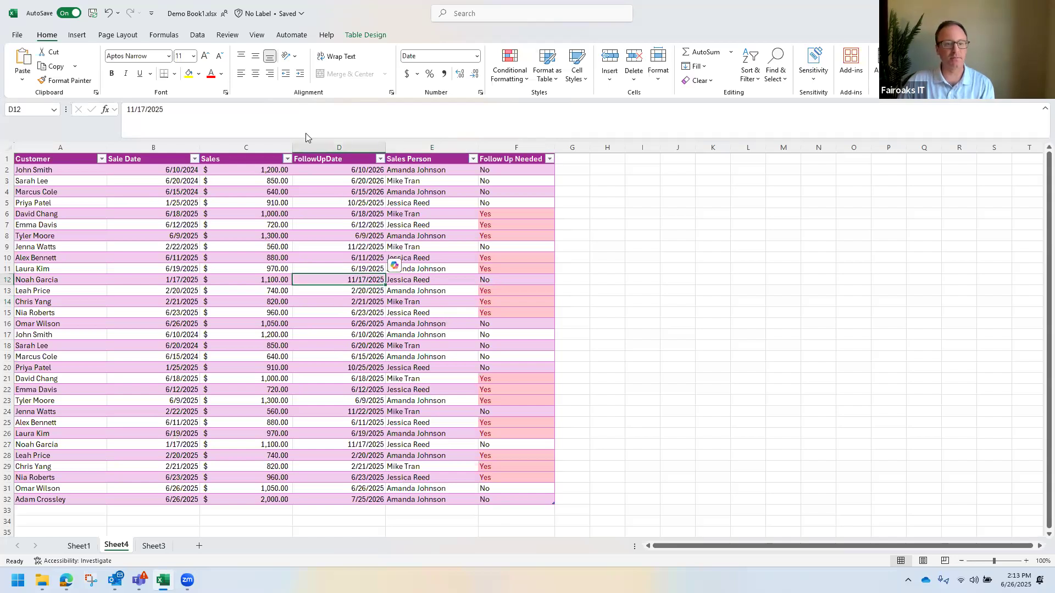
click(199, 36)
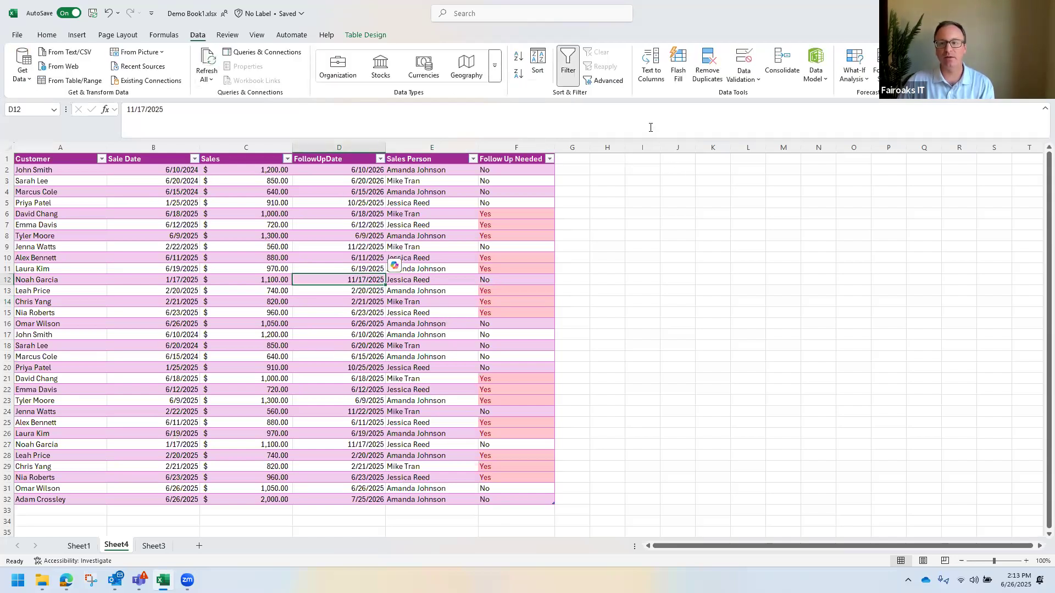
click(745, 76)
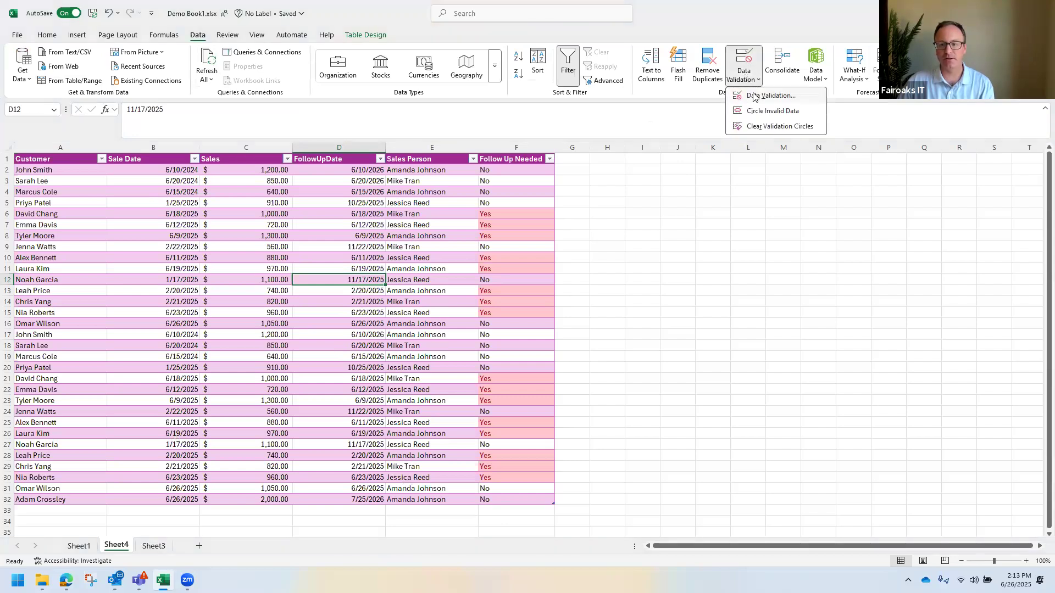
click(769, 96)
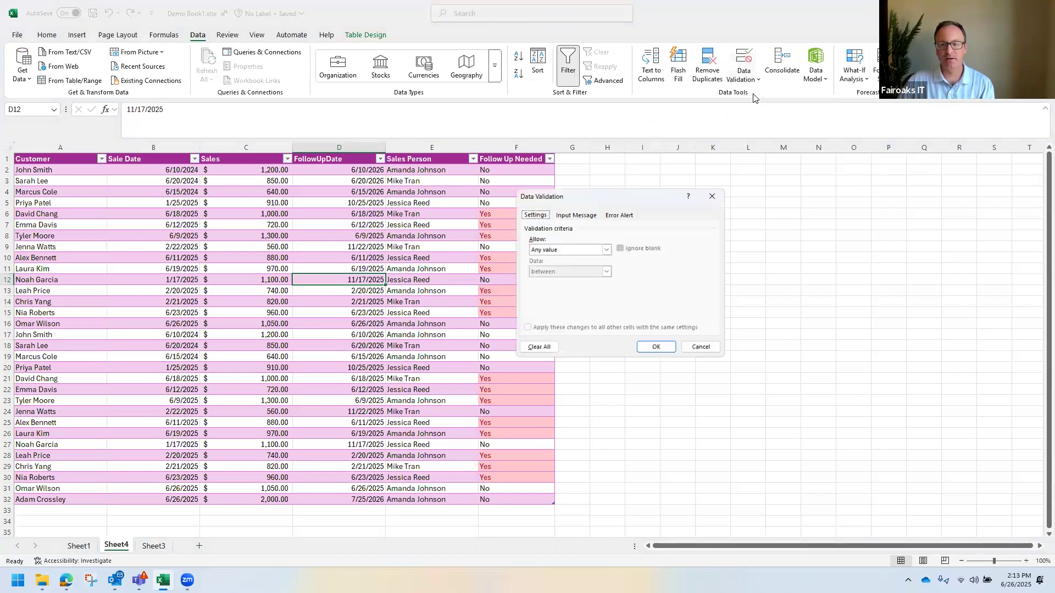
click(568, 249)
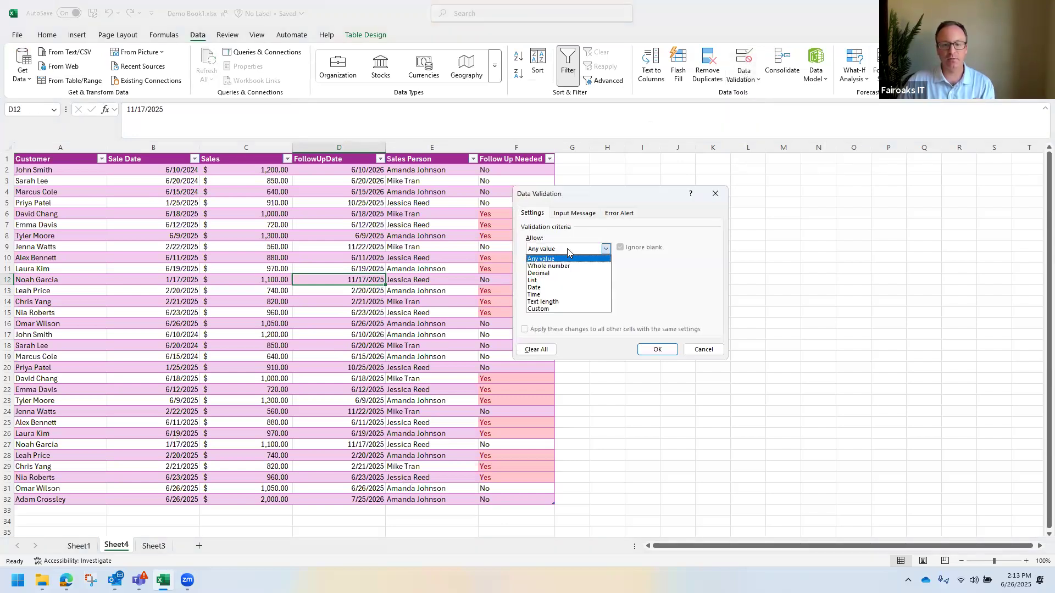
click(562, 281)
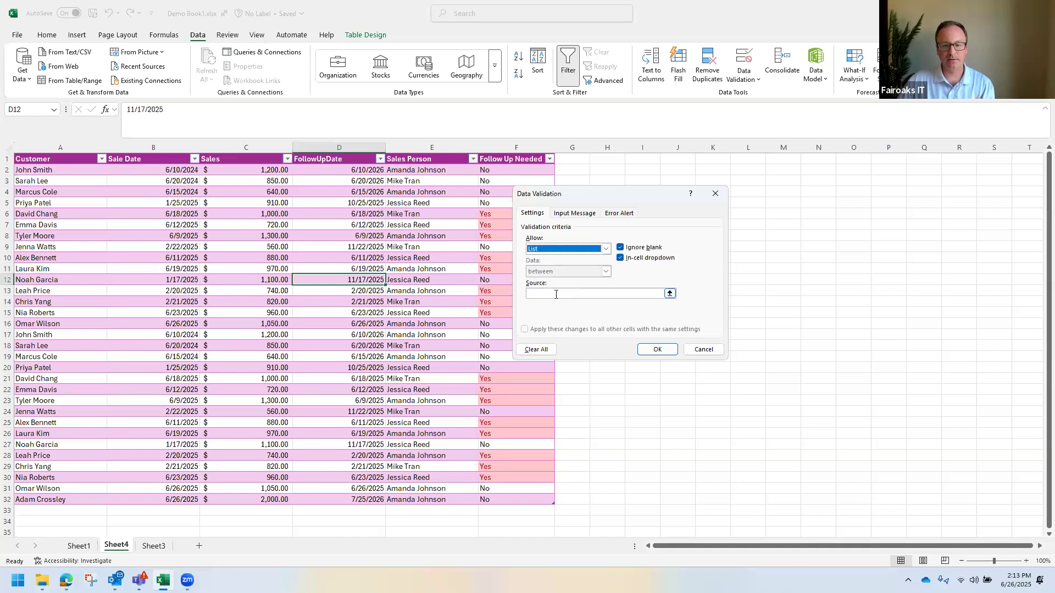
Step: Set the list source of D12's validation rule to =Sheet3!$A$1:$A$3 and apply the rule
click(556, 292)
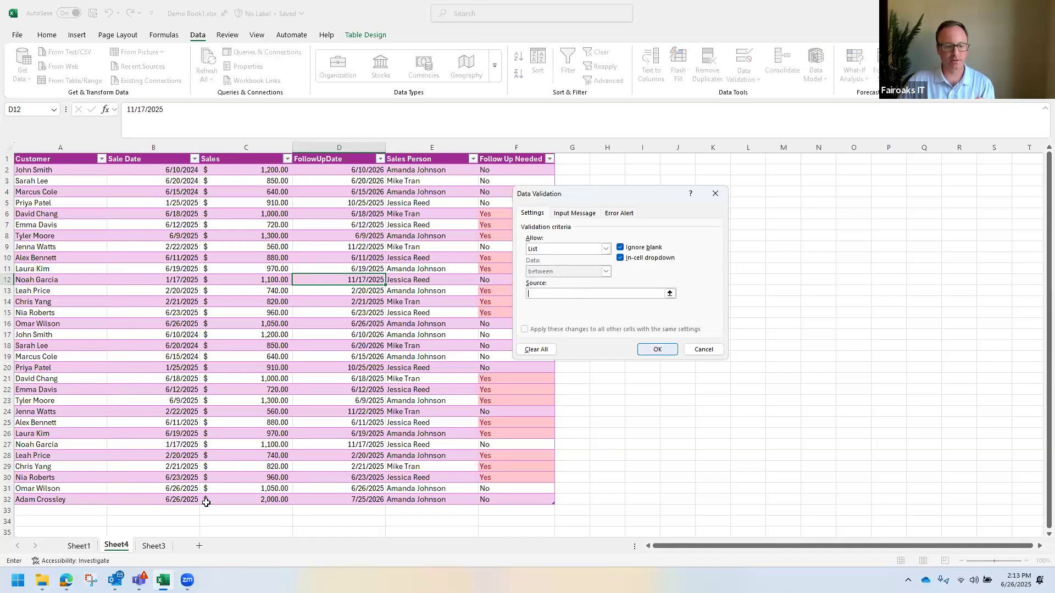
click(669, 293)
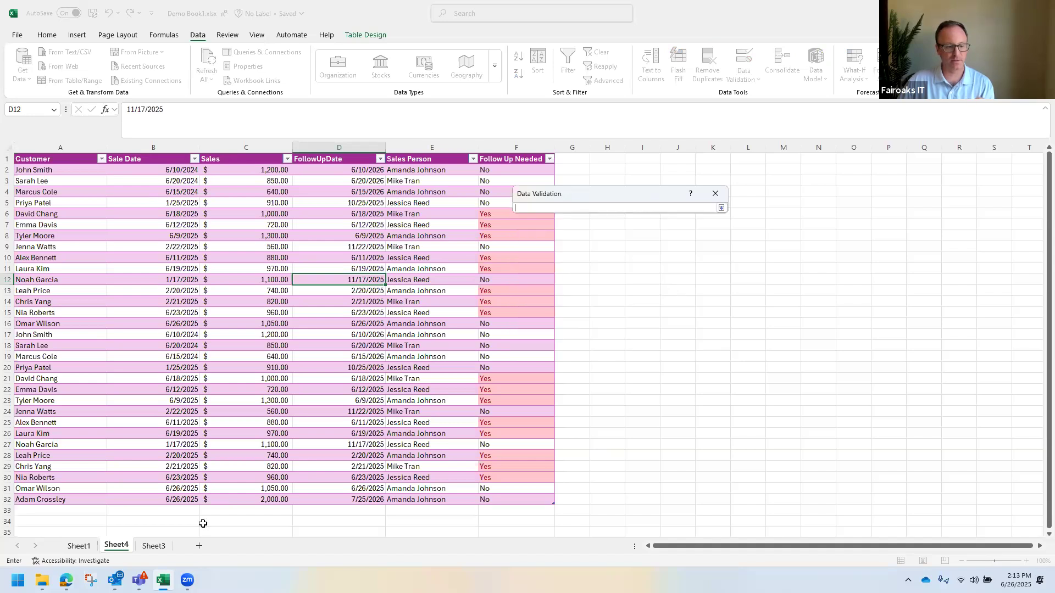
click(153, 546)
drag(53, 159, 53, 181)
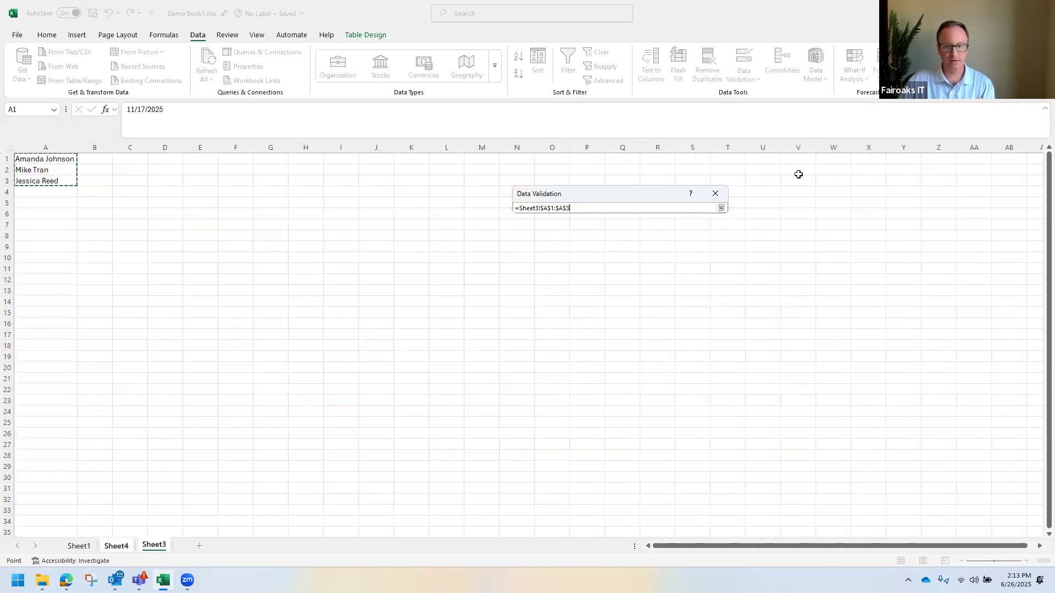
click(722, 208)
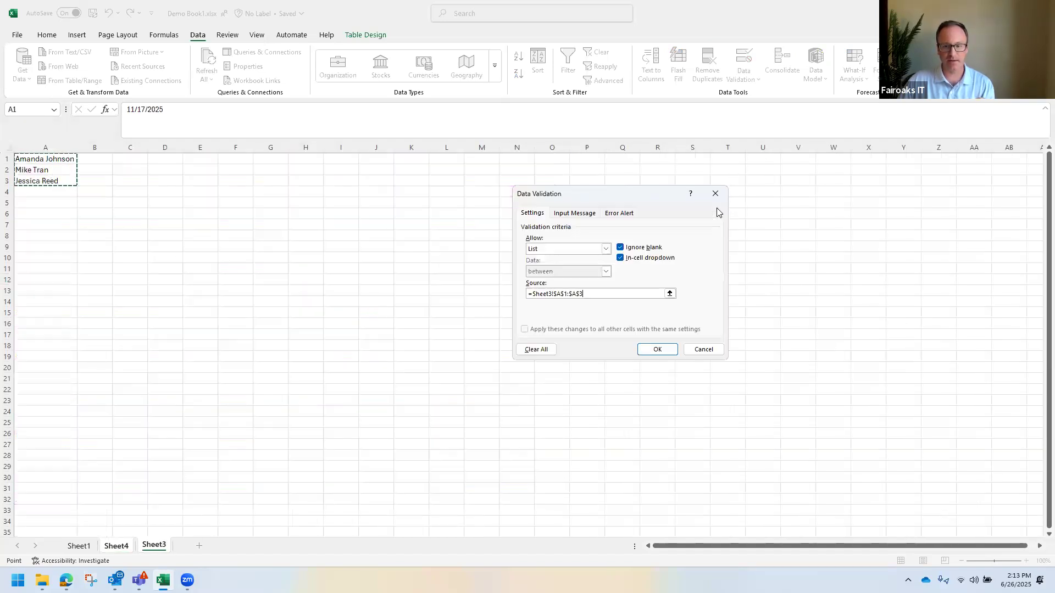
click(657, 350)
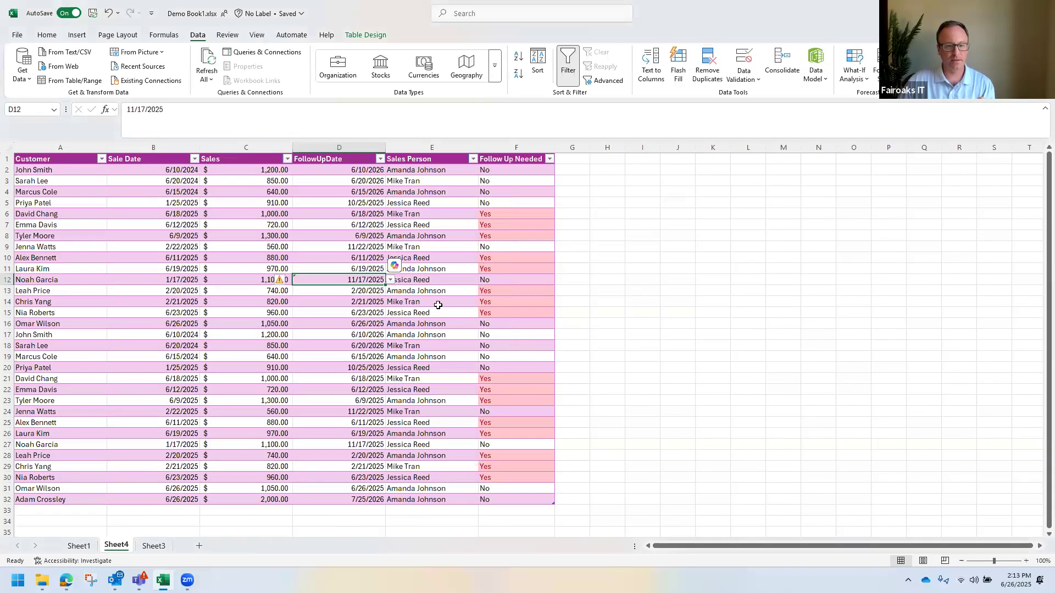
Step: Start a data validation rule for the whole Sales Person column E that allows a List
click(432, 202)
click(429, 162)
key(ctrl+shift+Down)
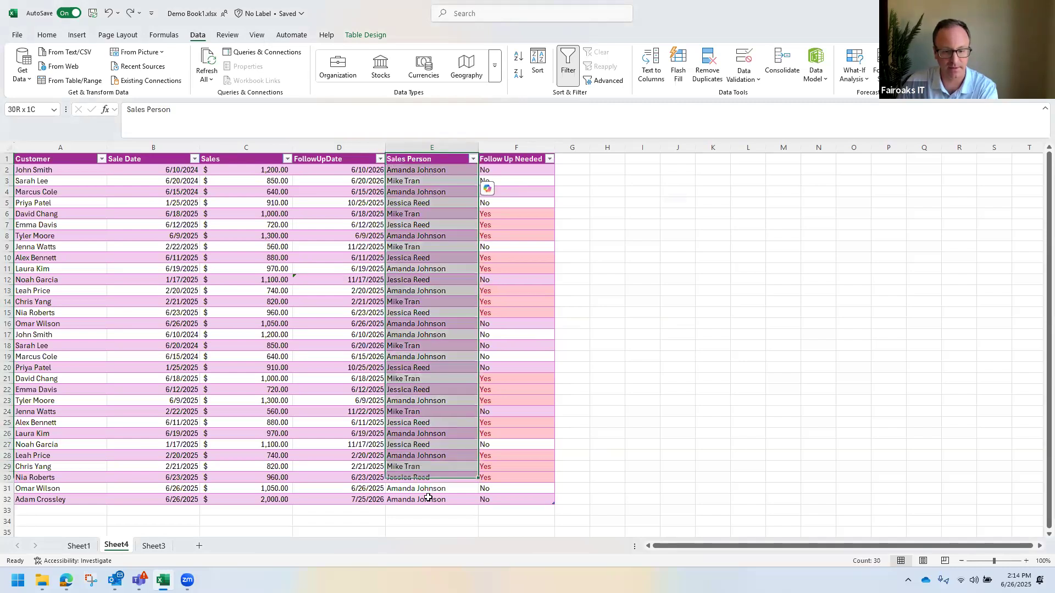
click(437, 148)
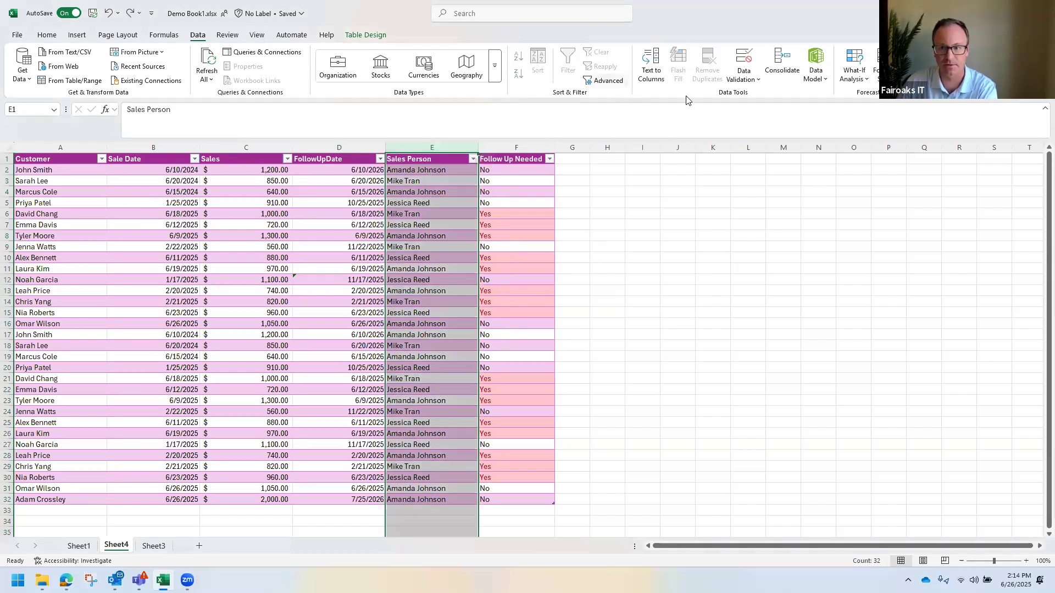
click(745, 62)
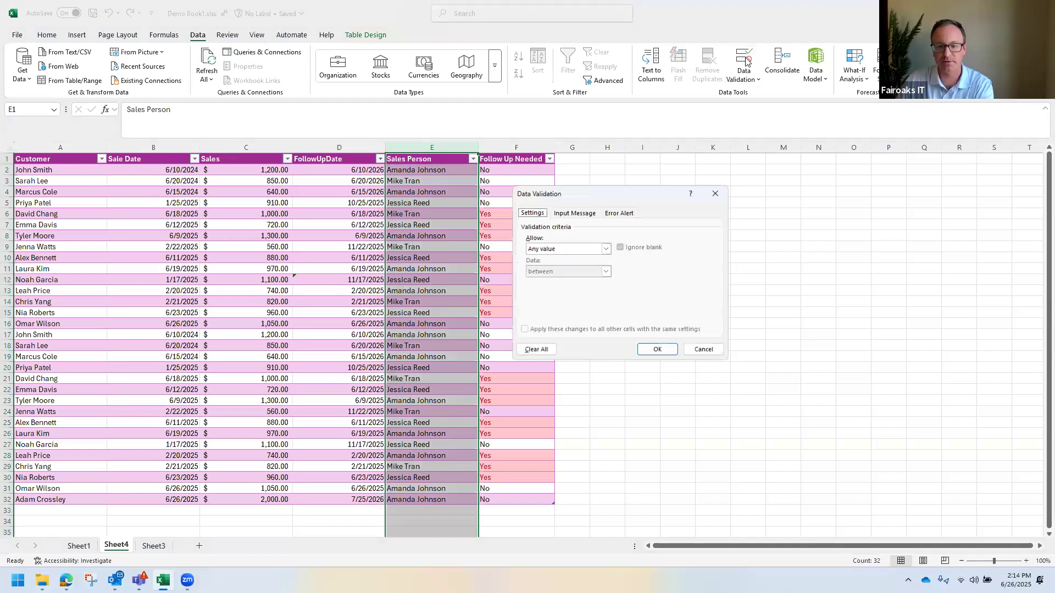
click(566, 250)
click(556, 281)
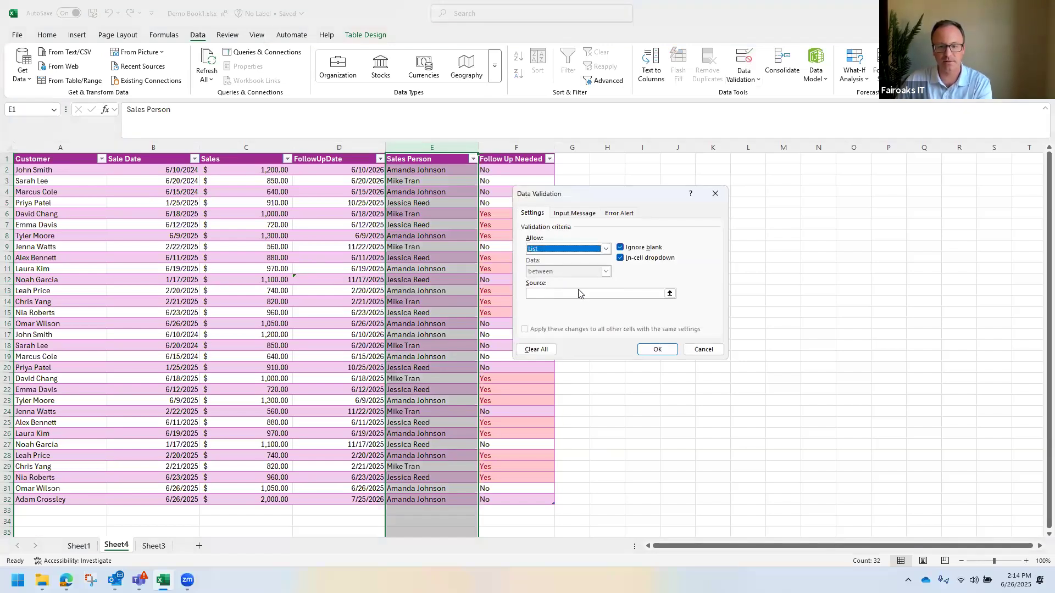
Step: Use the names in =Sheet3!$A$1:$A$3 as the source of the Sales Person column's list and apply the rule
click(669, 293)
click(154, 545)
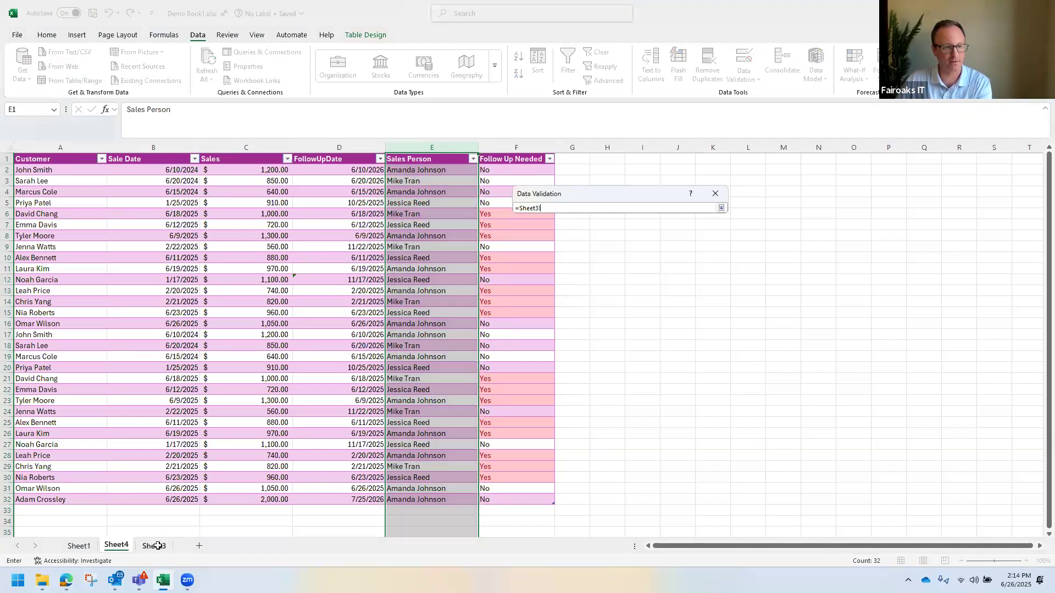
drag(53, 158, 53, 181)
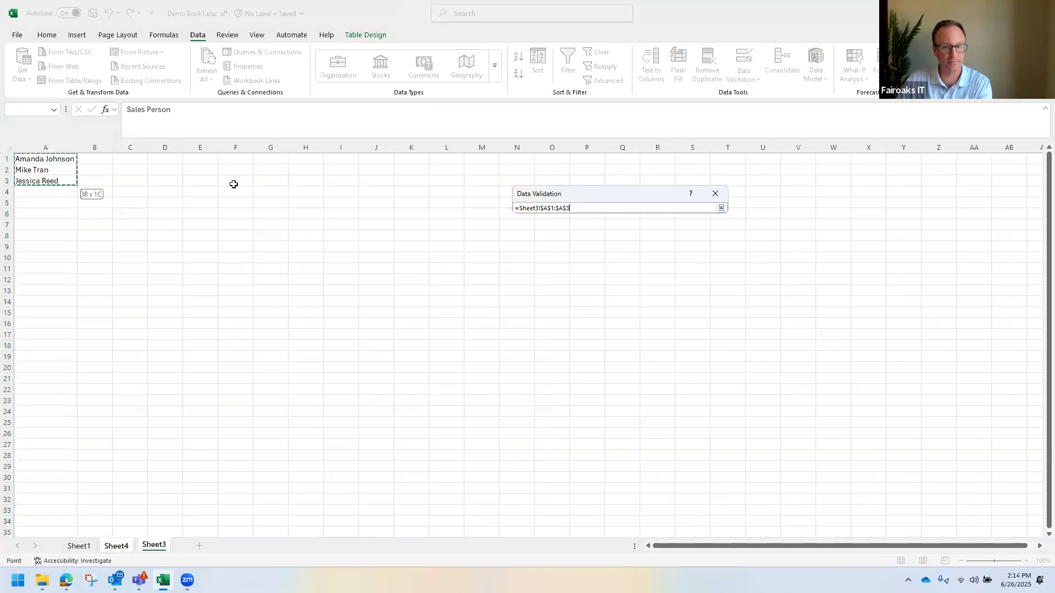
click(722, 207)
click(669, 348)
Step: Check the choices in the drop-down list of Sales Person cell E14 without changing its value
click(412, 302)
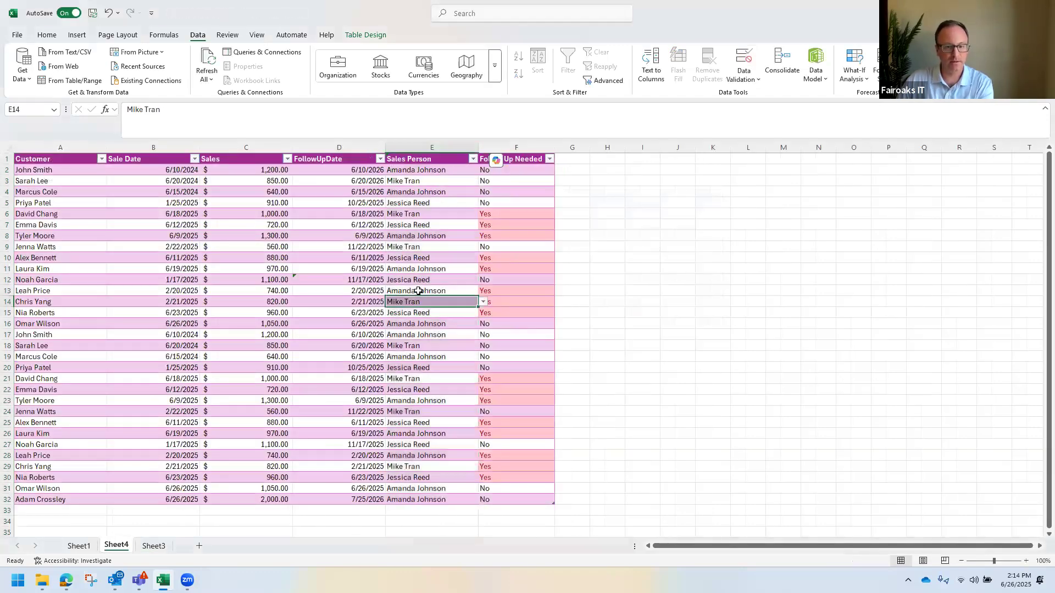
click(483, 301)
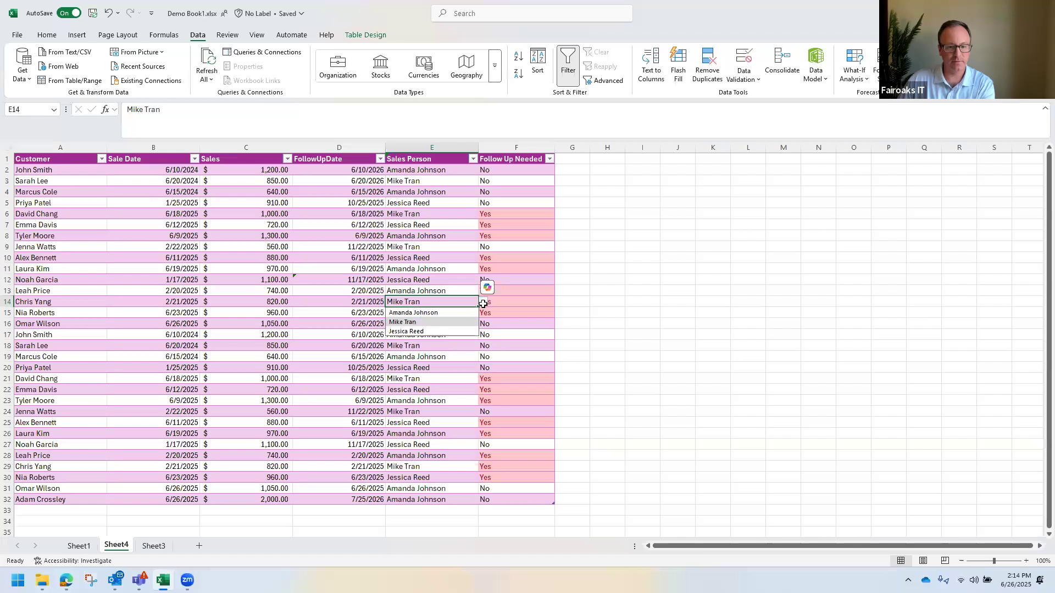
click(456, 359)
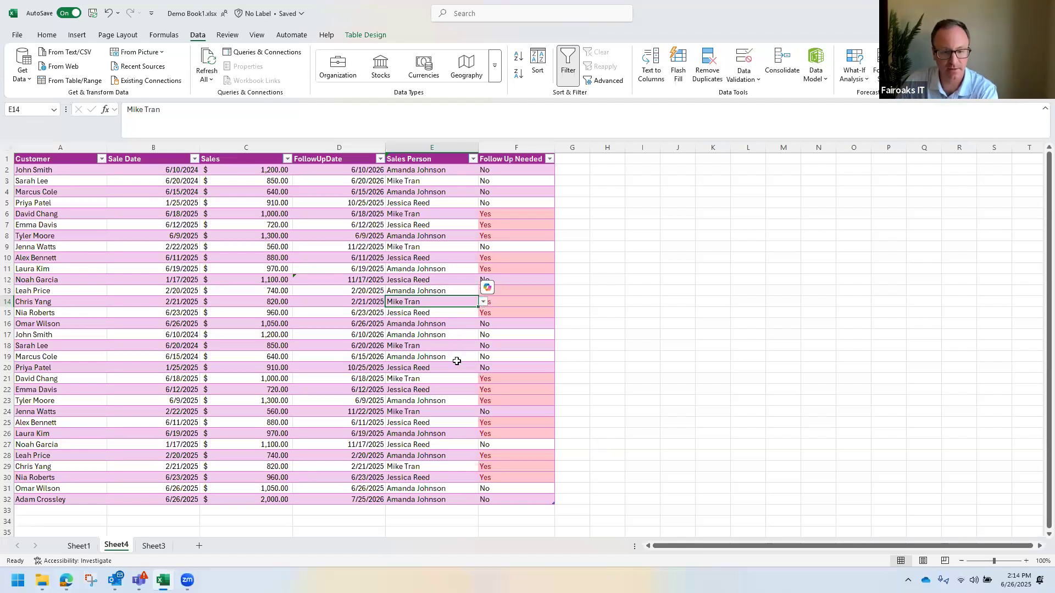
Step: Test the validation by trying to enter "sss" in Sales Person cell E31, and cancel the entry
click(447, 489)
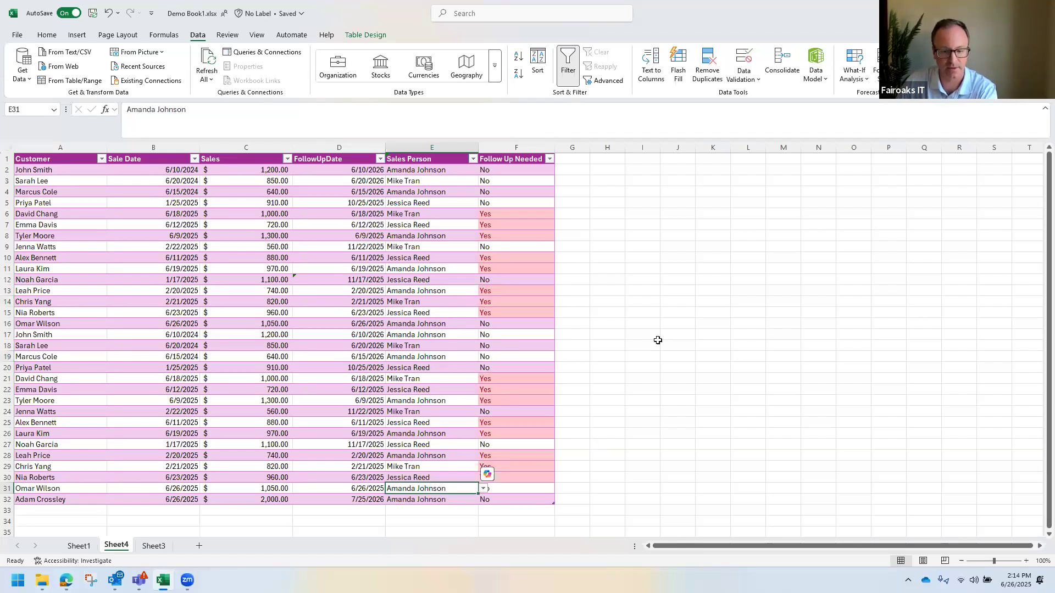
text(sss)
key(Return)
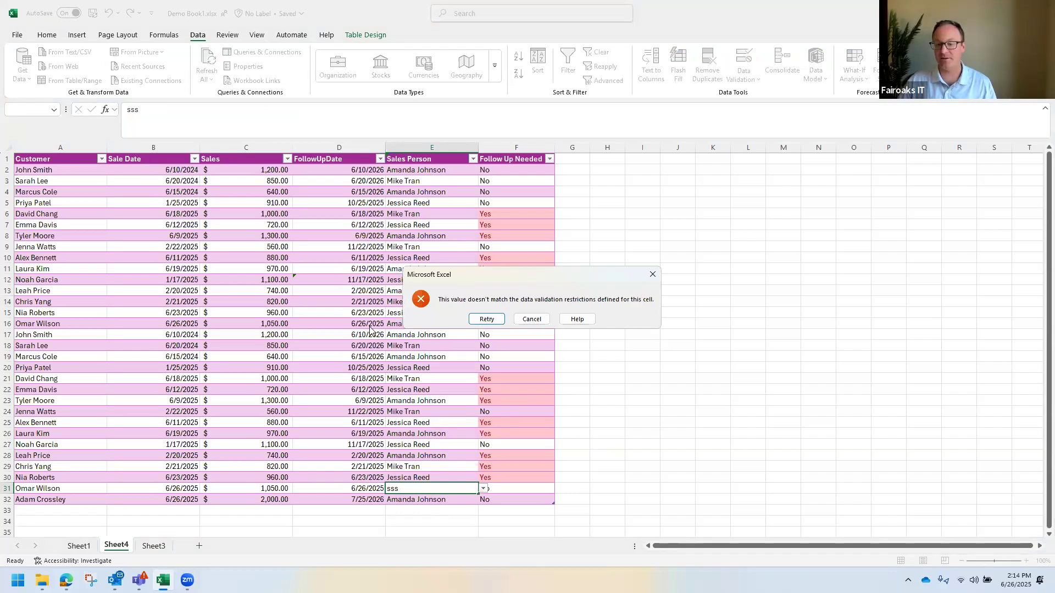
click(532, 319)
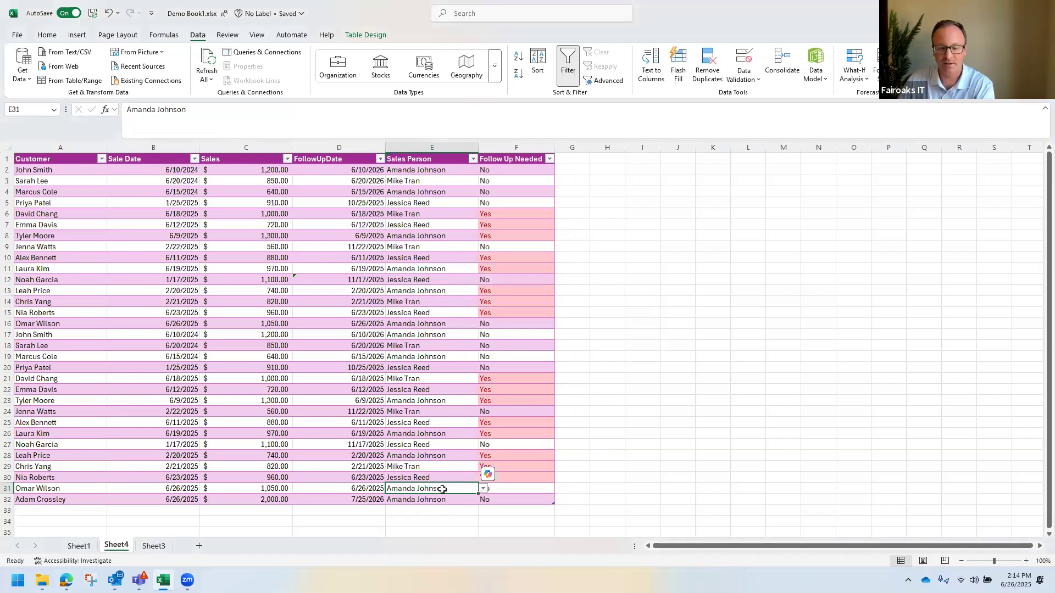
Step: Test the validation by misspelling the name in Sales Person cell E31 with a "dd" ending, and cancel the entry
double_click(454, 489)
key(BackSpace)
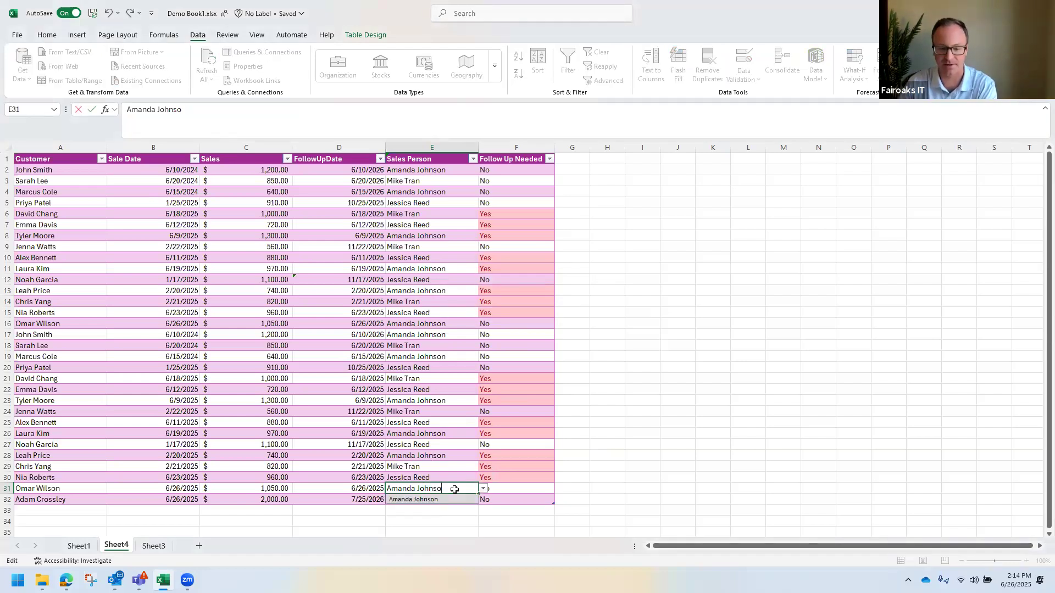
text(dd)
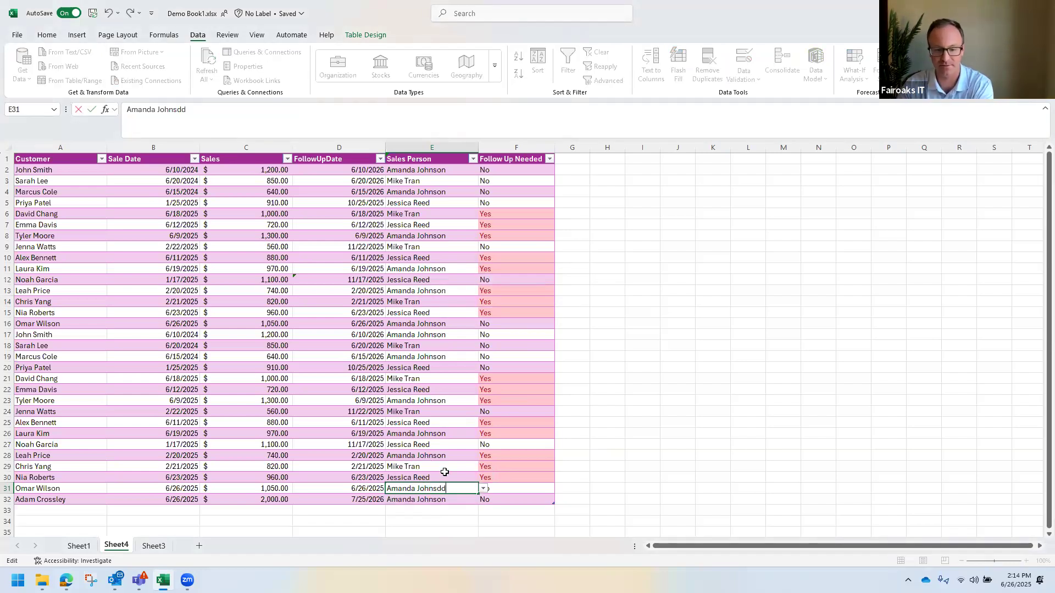
key(Return)
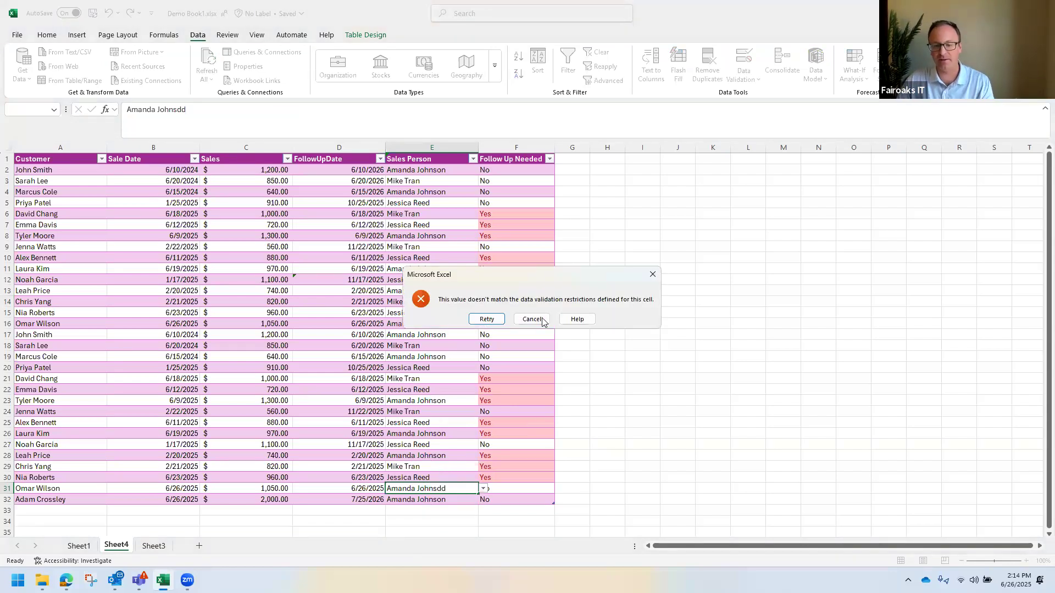
click(532, 319)
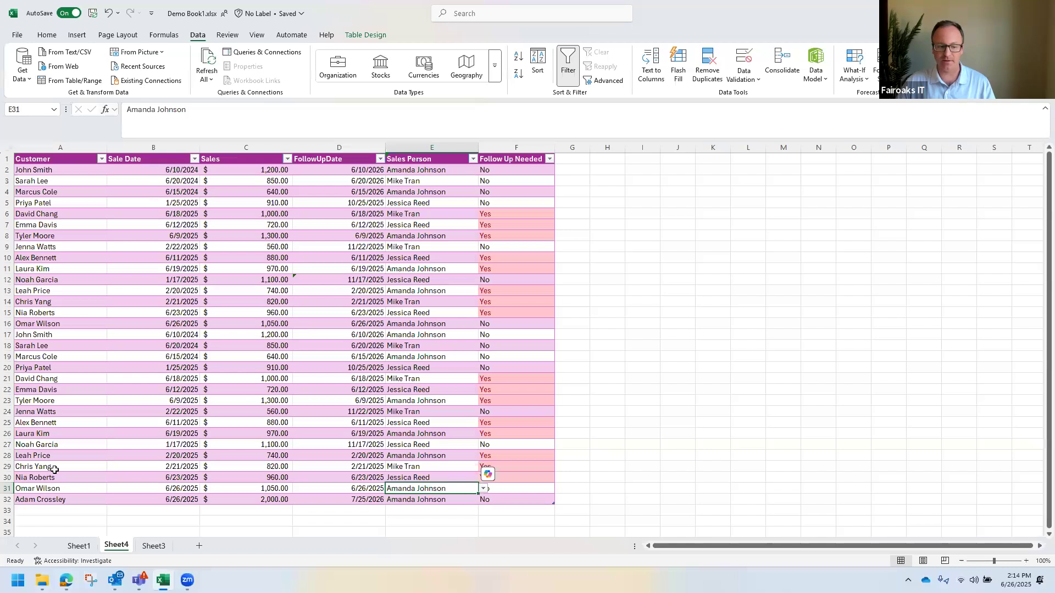
Step: Check the source names of the drop-down list on Sheet3 and return to the sales table on Sheet4
click(154, 545)
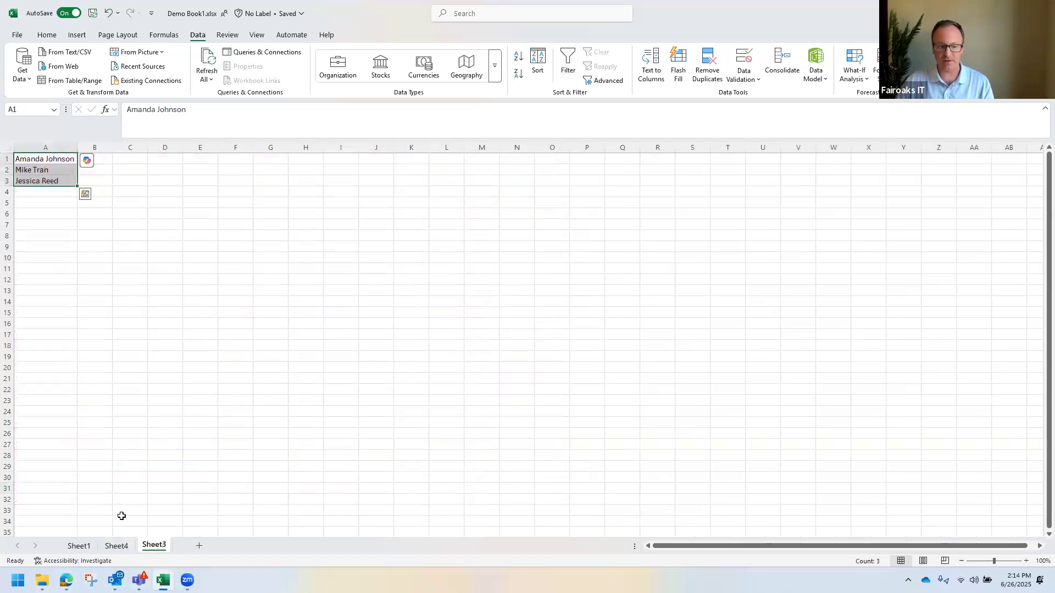
click(113, 546)
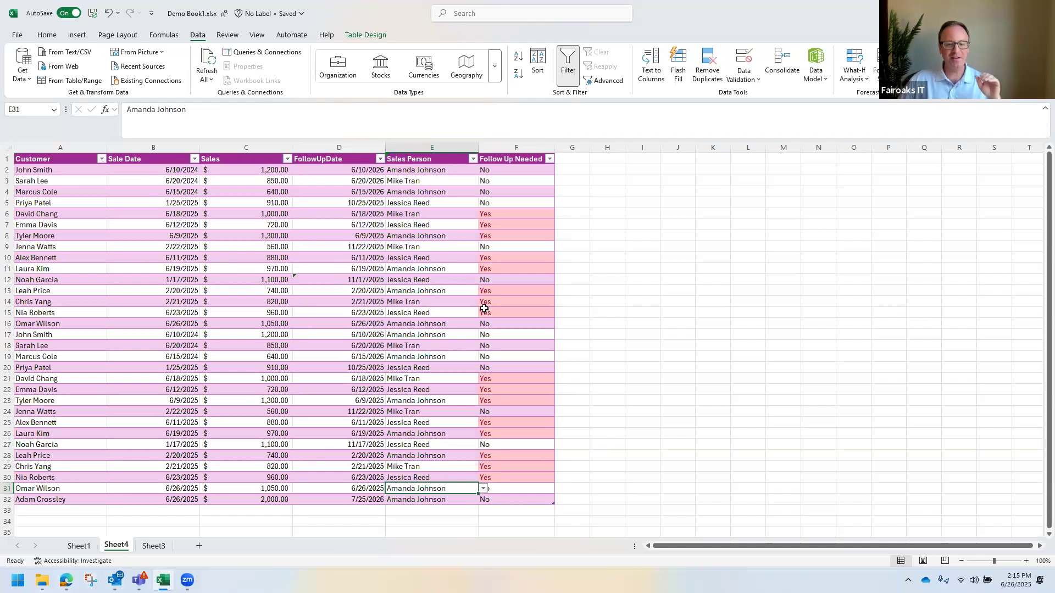
click(392, 315)
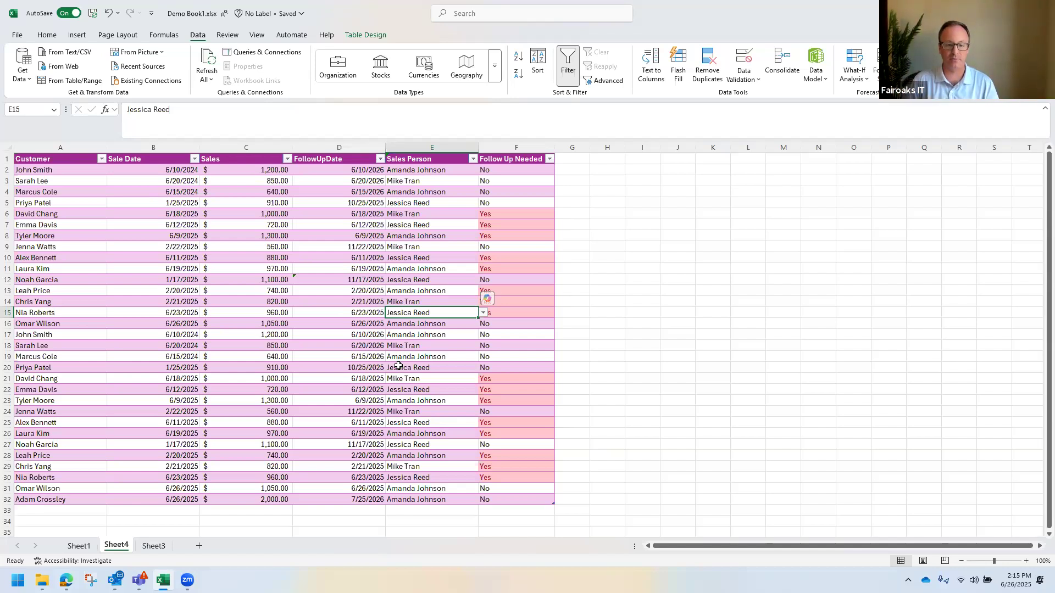
click(50, 512)
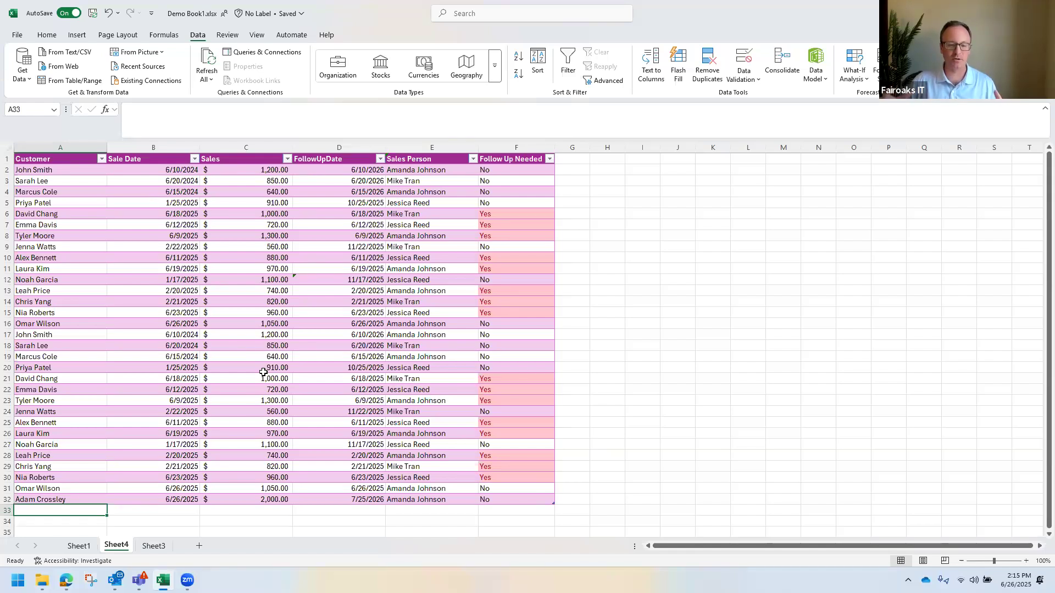
click(308, 400)
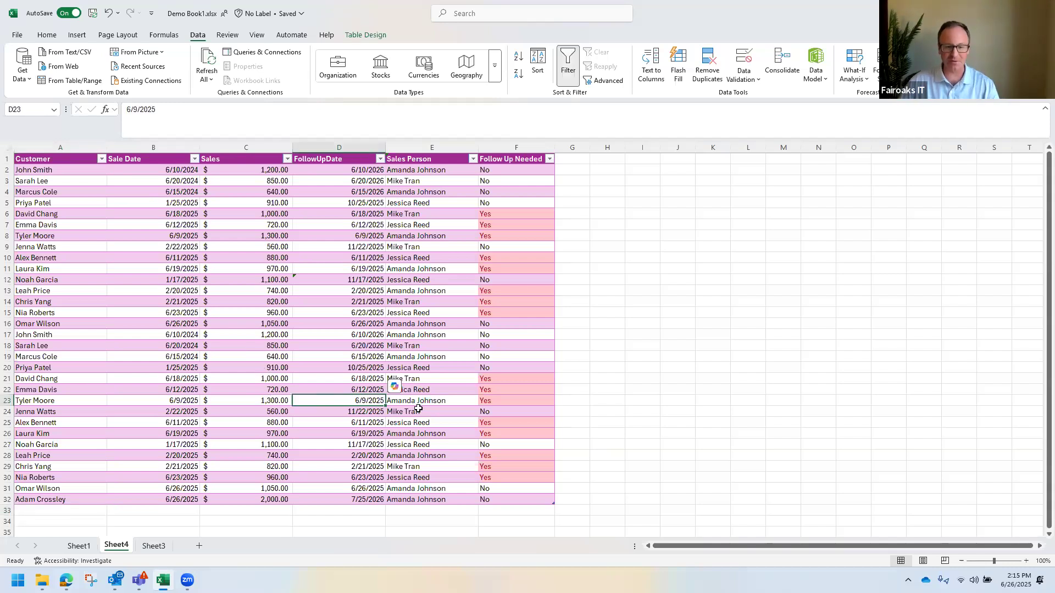